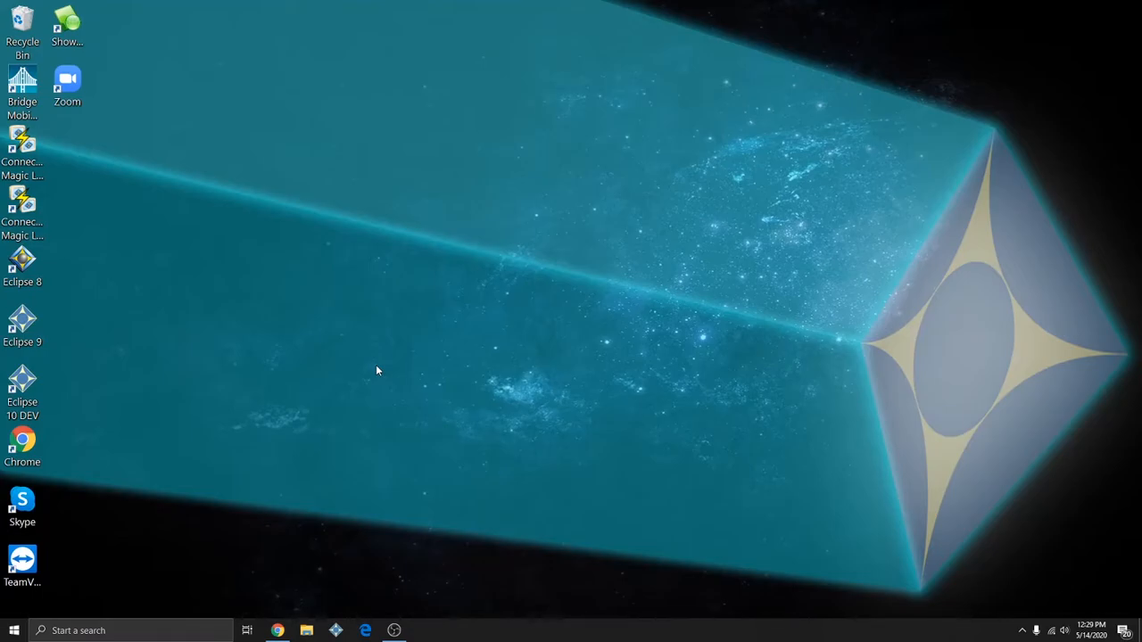
# Save the Eclipse.lic attachment from the open email to the Desktop and minimize the browser.
pyautogui.click(279, 630)
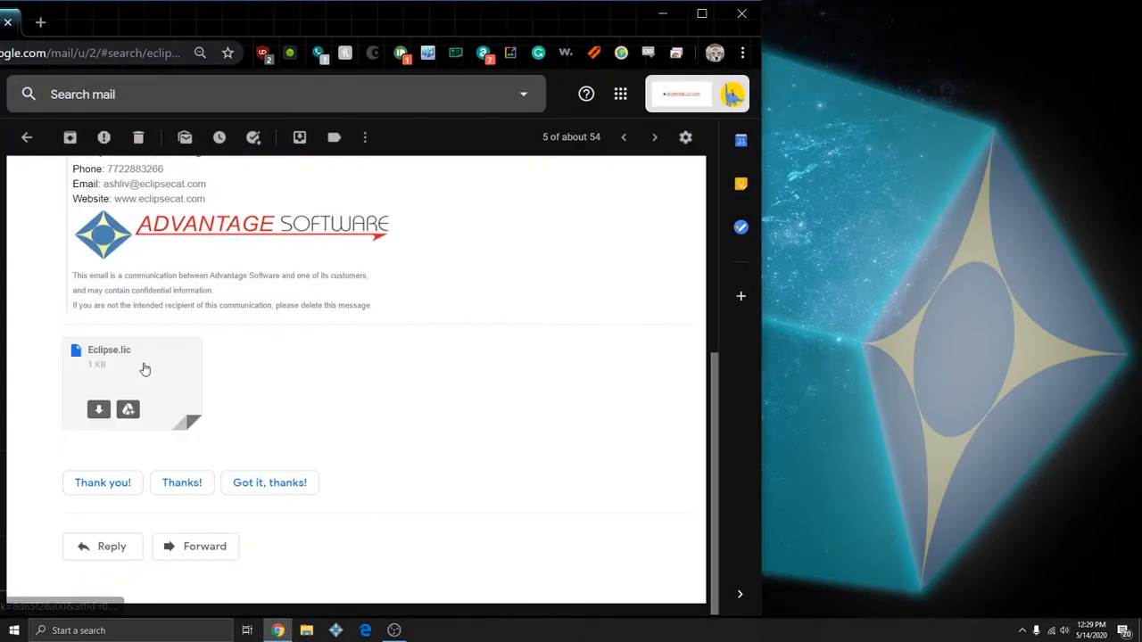
pyautogui.click(100, 412)
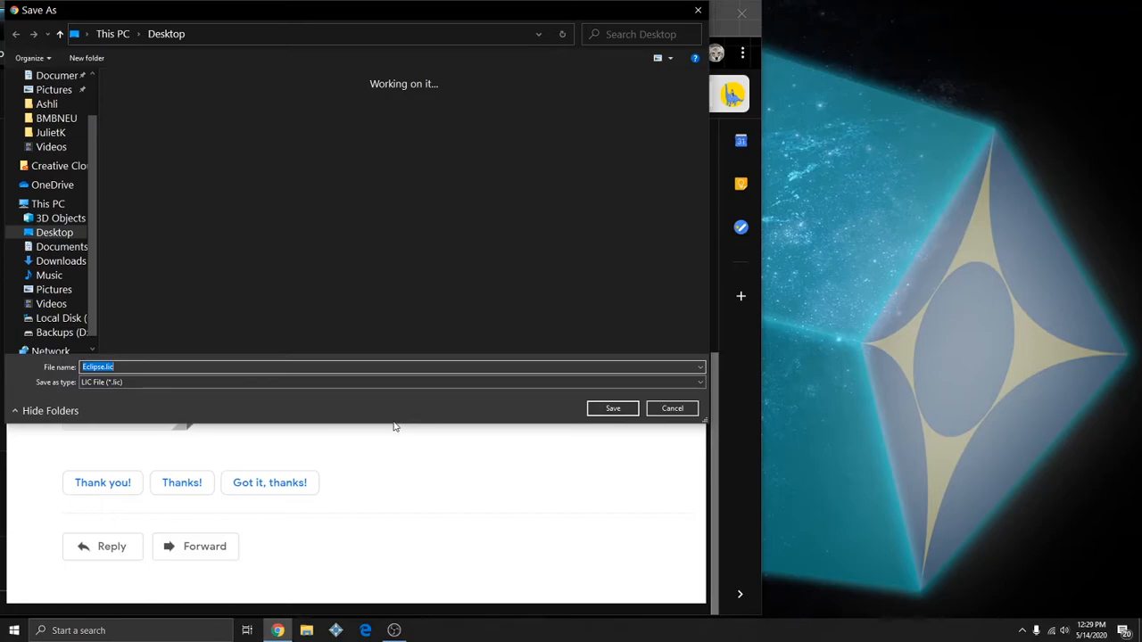
pyautogui.click(55, 233)
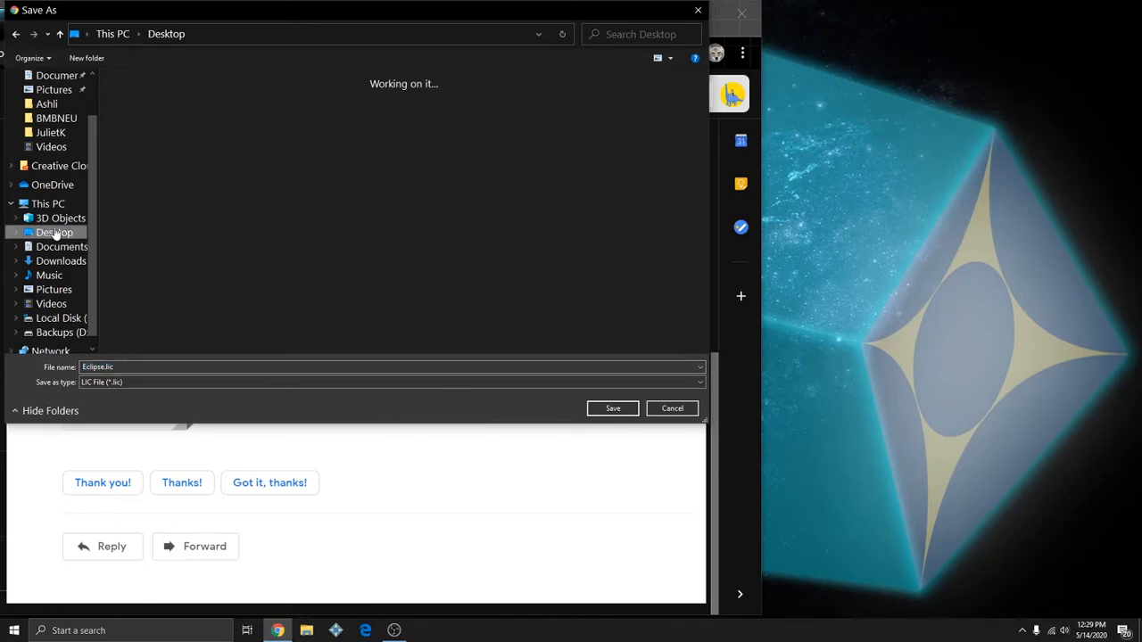
pyautogui.click(611, 410)
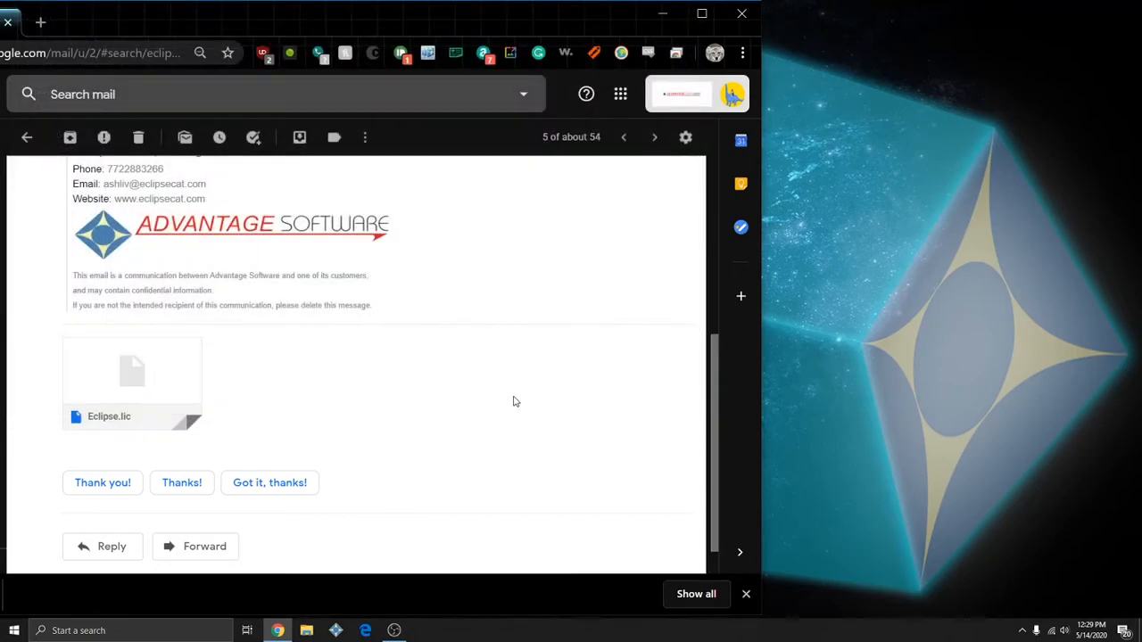
pyautogui.click(662, 18)
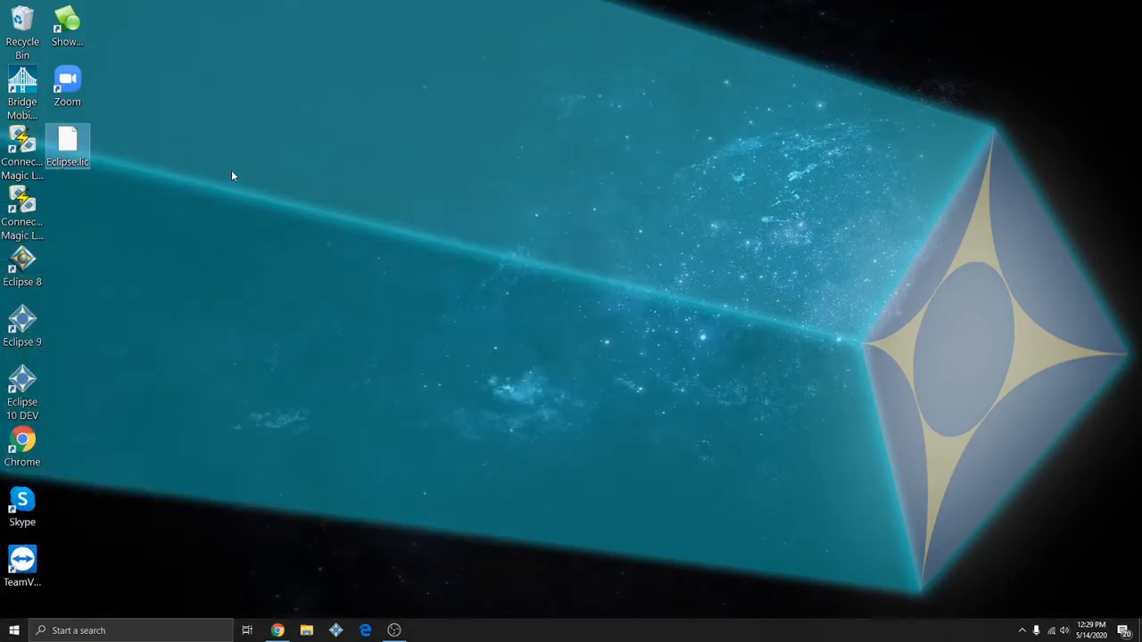
pyautogui.moveTo(163, 188); pyautogui.dragTo(45, 119)
pyautogui.click(361, 203)
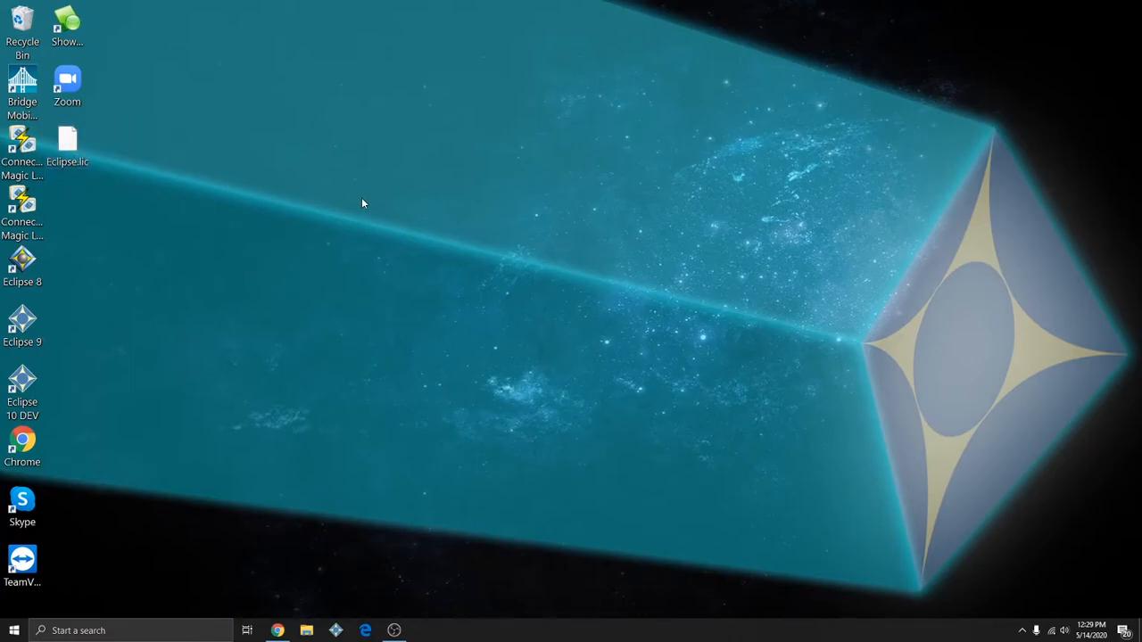
# Launch Connection Magic Link v2 to load the licence file, dismiss its notice and launch it again.
pyautogui.doubleClick(20, 207)
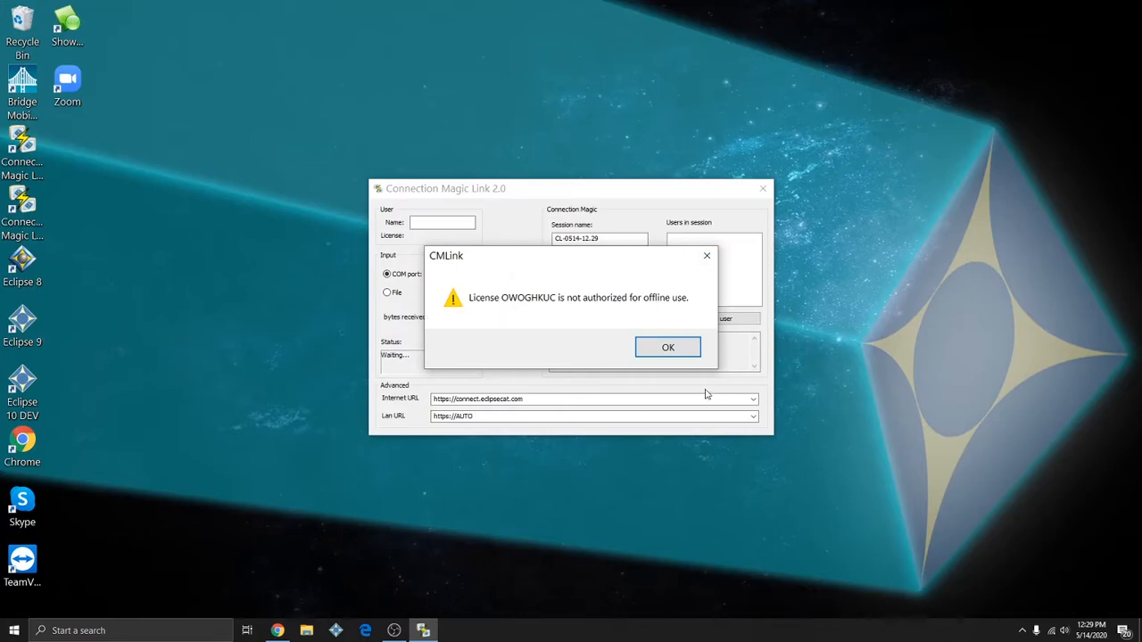
pyautogui.click(668, 347)
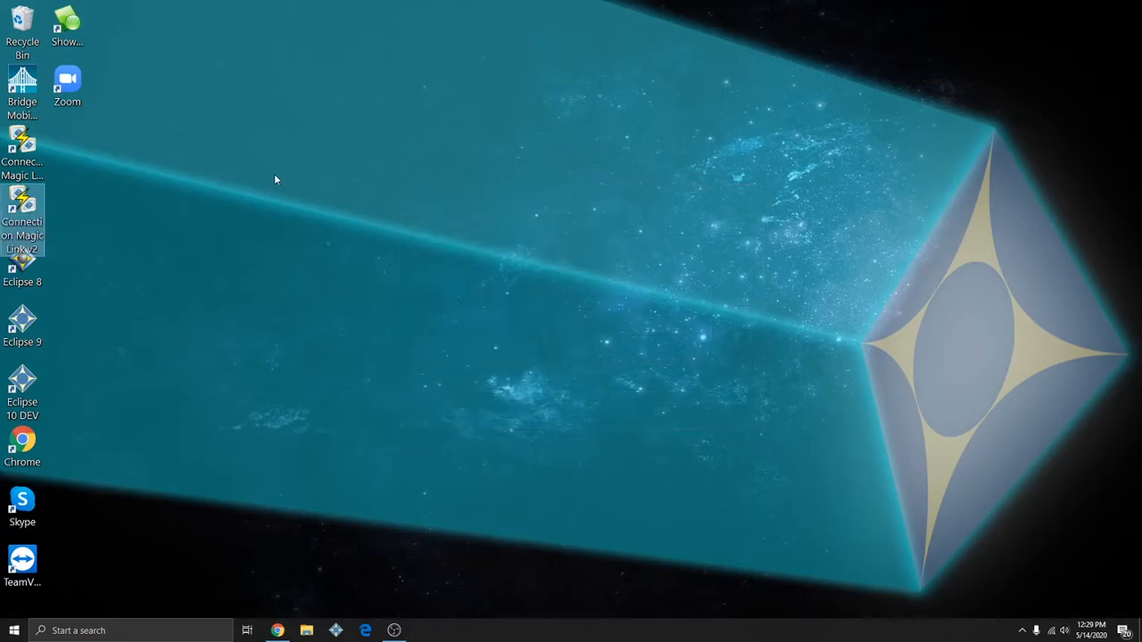
pyautogui.doubleClick(23, 207)
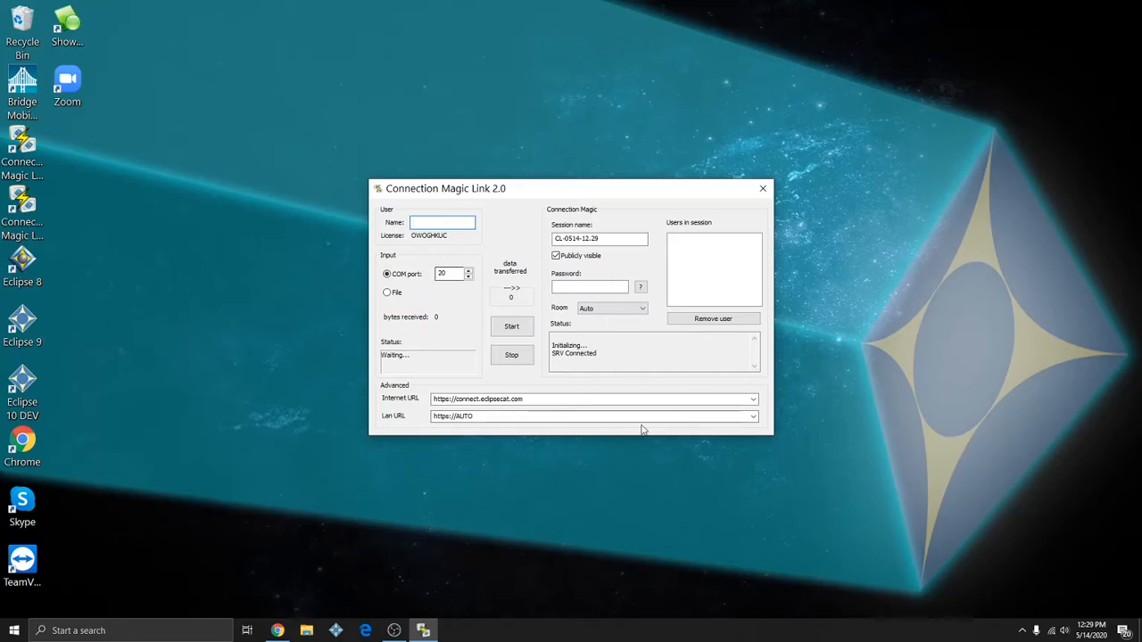
# Examine the server connection messages in the Connection Magic status area.
pyautogui.moveTo(619, 361); pyautogui.dragTo(500, 327)
pyautogui.click(621, 351)
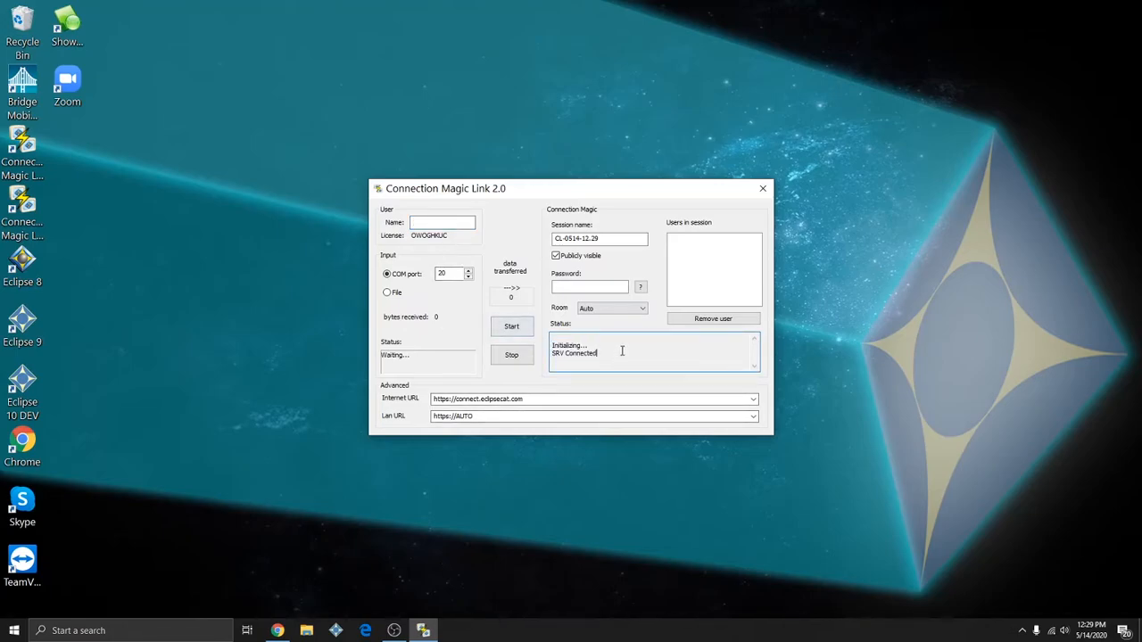
pyautogui.moveTo(646, 362); pyautogui.dragTo(518, 342)
pyautogui.click(627, 360)
pyautogui.moveTo(627, 365); pyautogui.dragTo(548, 354)
pyautogui.click(617, 354)
pyautogui.moveTo(654, 357); pyautogui.dragTo(543, 340)
pyautogui.click(622, 361)
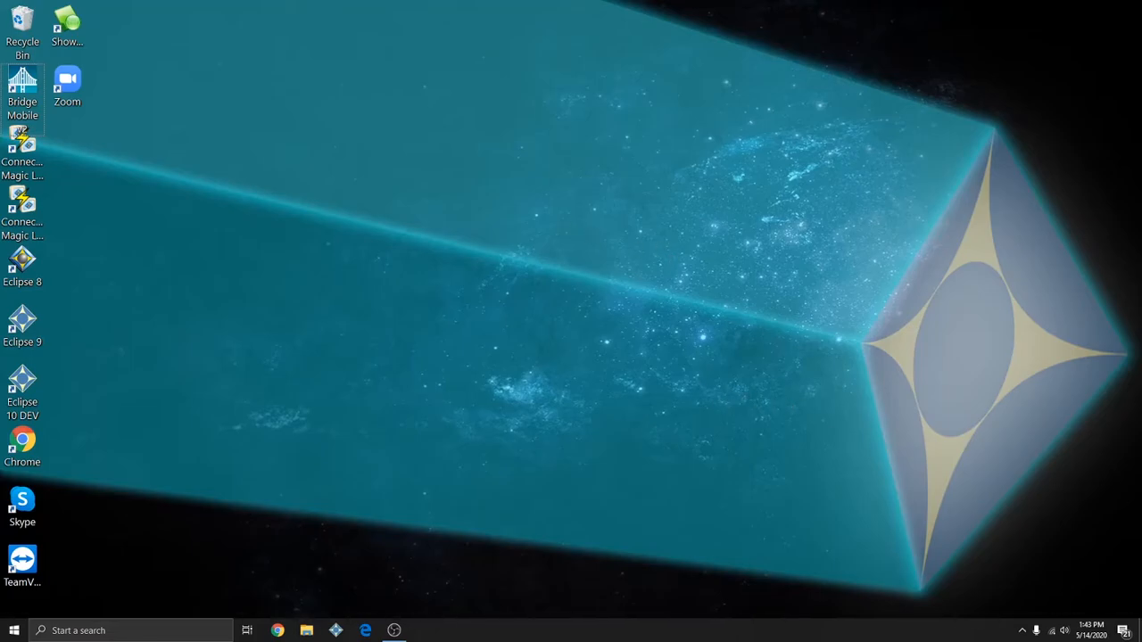
# Check the computer's Wi-Fi connection and reopen Connection Magic Link v2.
pyautogui.click(1052, 631)
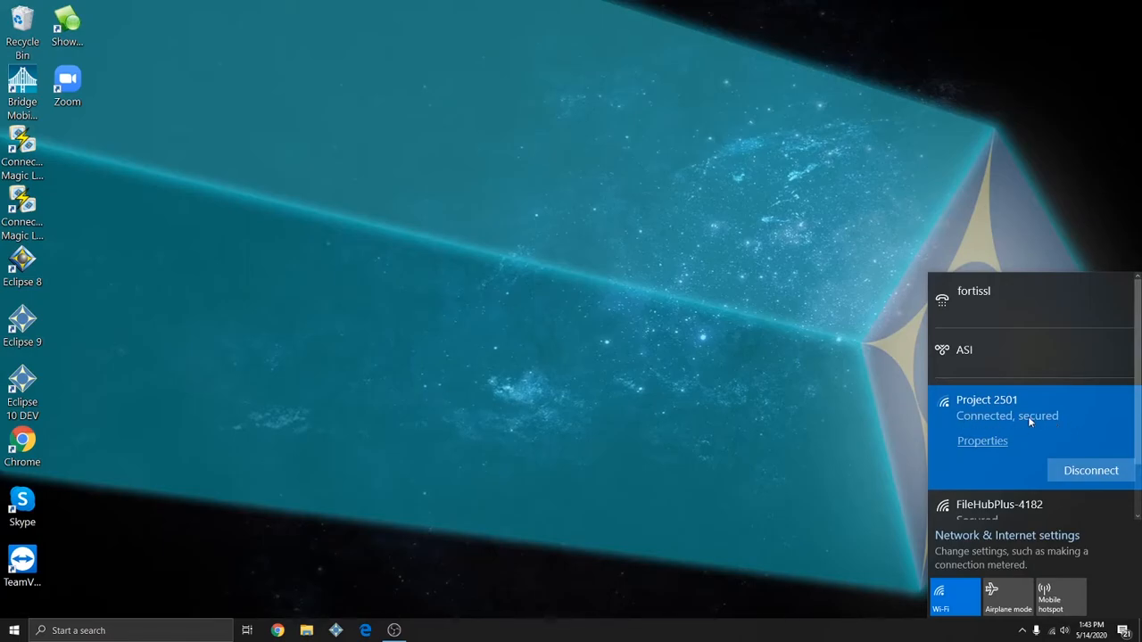
pyautogui.click(460, 360)
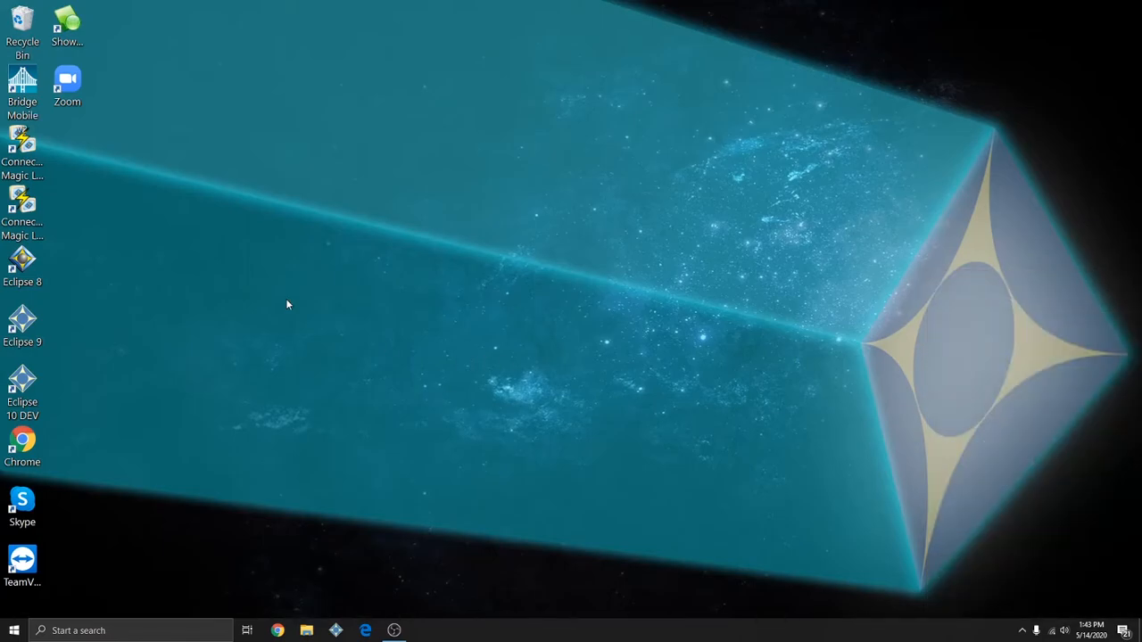
pyautogui.click(22, 230)
pyautogui.doubleClick(22, 230)
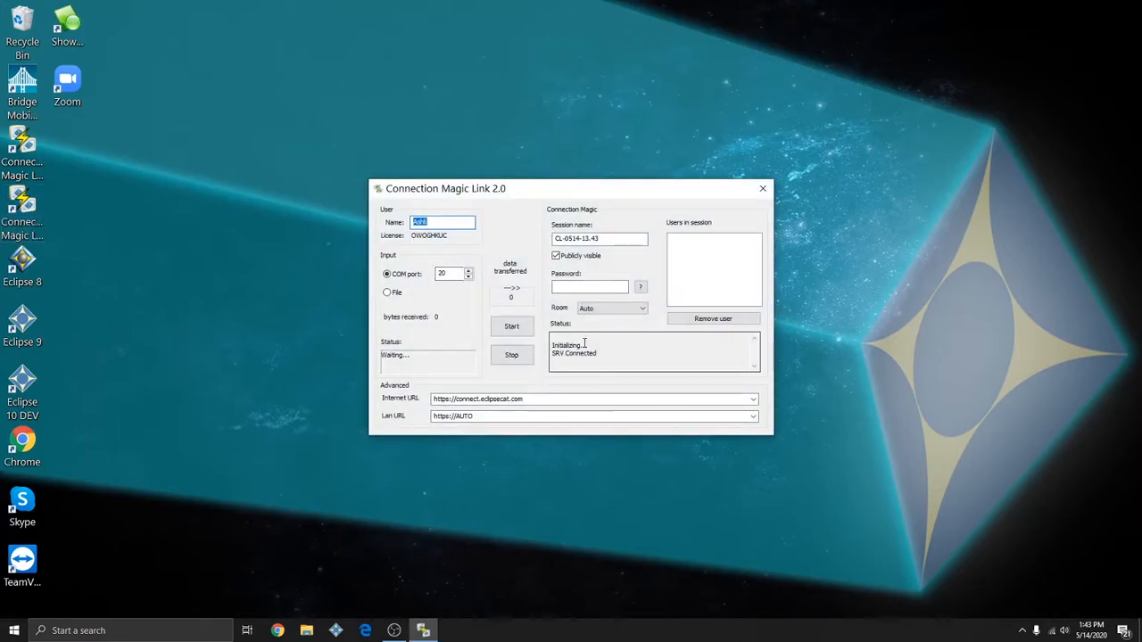
# Review the user name and the COM port number used as the input source.
pyautogui.click(460, 224)
pyautogui.doubleClick(460, 224)
pyautogui.click(454, 222)
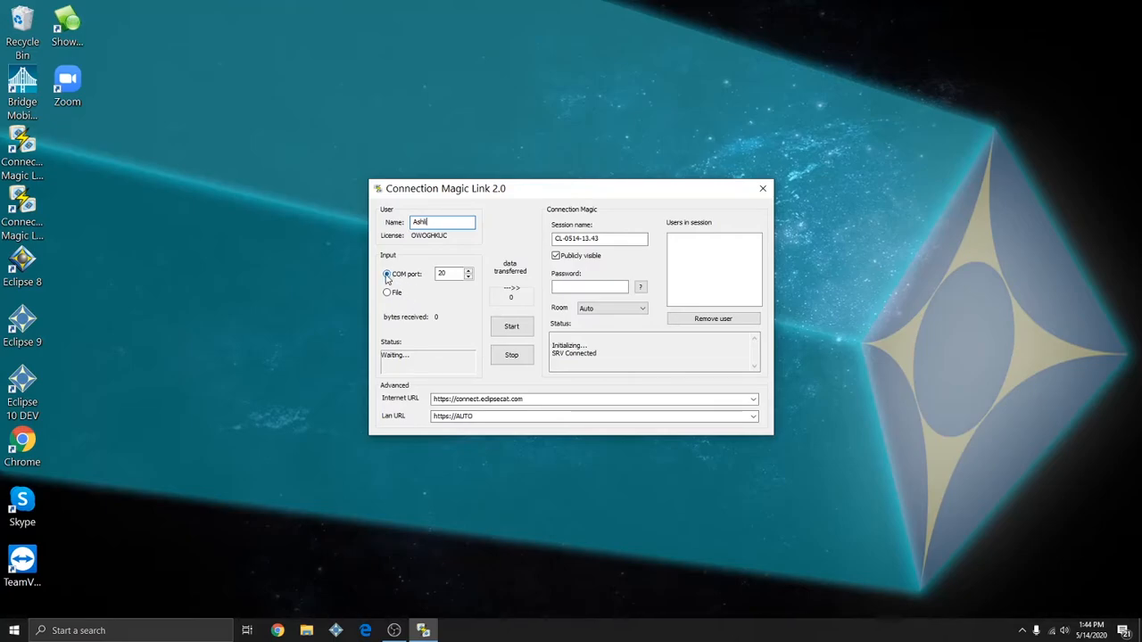
pyautogui.click(453, 272)
pyautogui.doubleClick(455, 273)
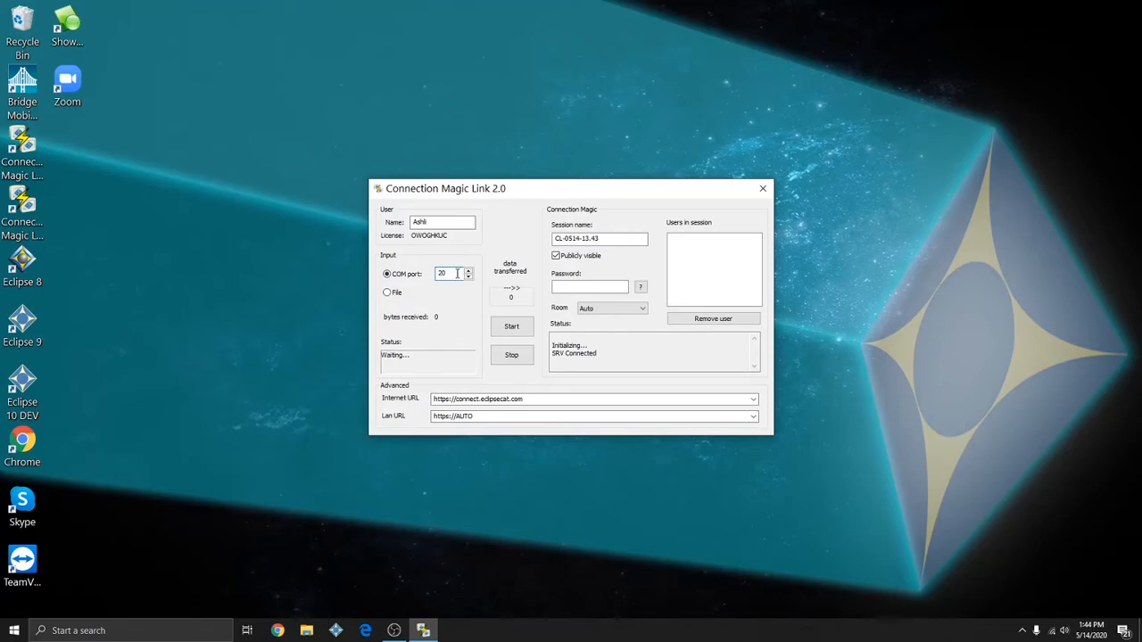
# Name the session "BMOB CMlink Demo" and enter a session password.
pyautogui.doubleClick(640, 239)
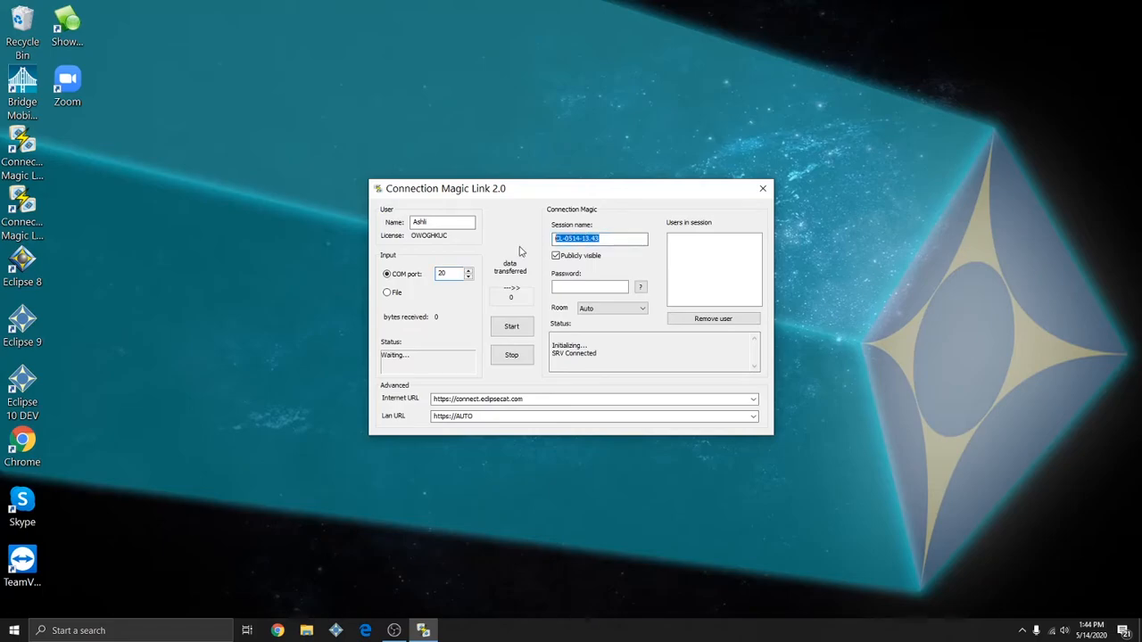
pyautogui.click(604, 286)
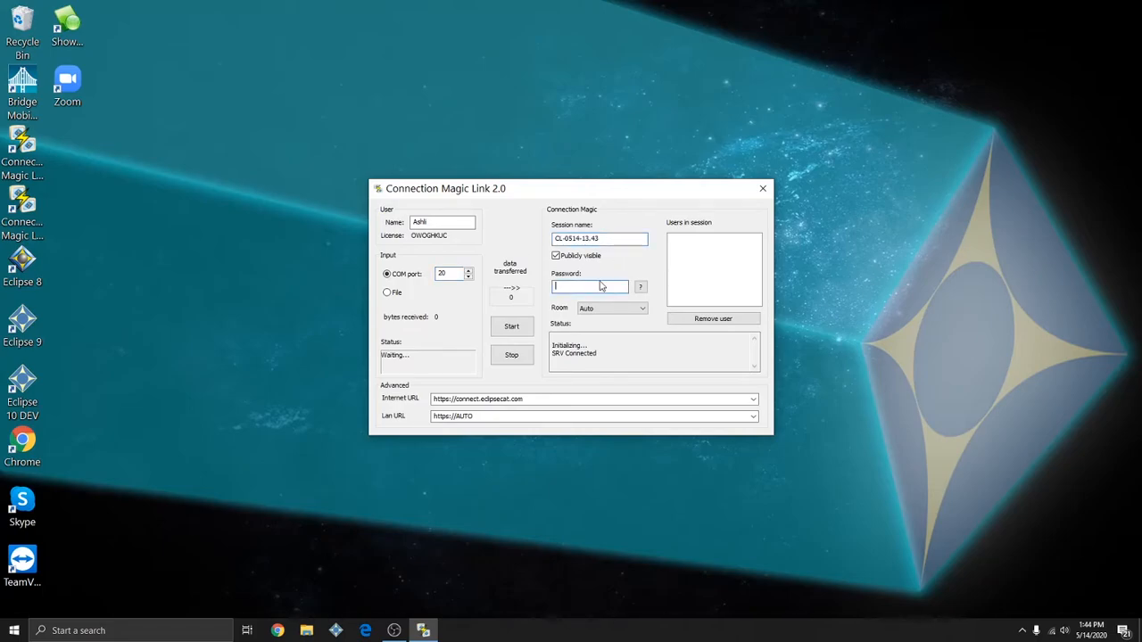
pyautogui.doubleClick(629, 238)
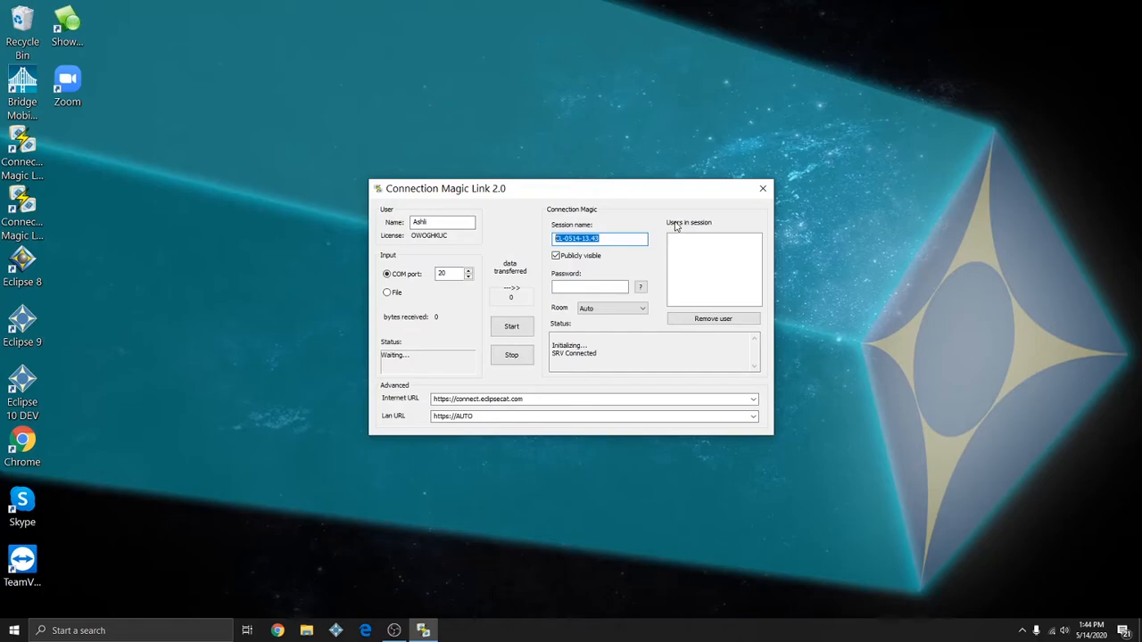
pyautogui.write('BMOB CMlink Demo')
pyautogui.click(584, 286)
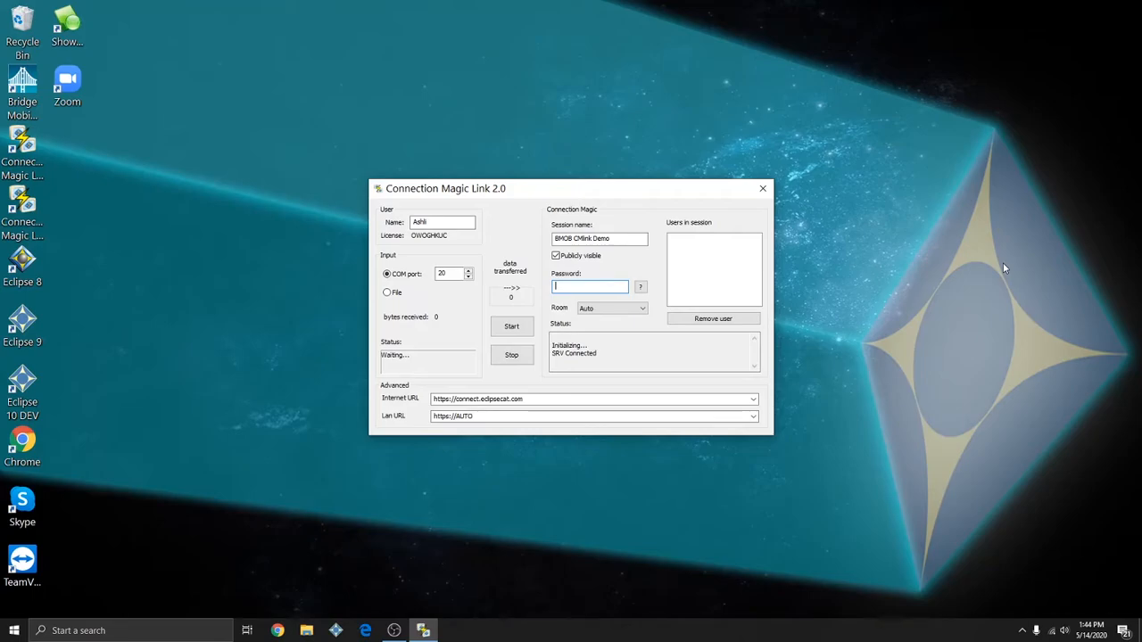
pyautogui.write('****')
# Keep the room set to Auto and start the session.
pyautogui.click(642, 308)
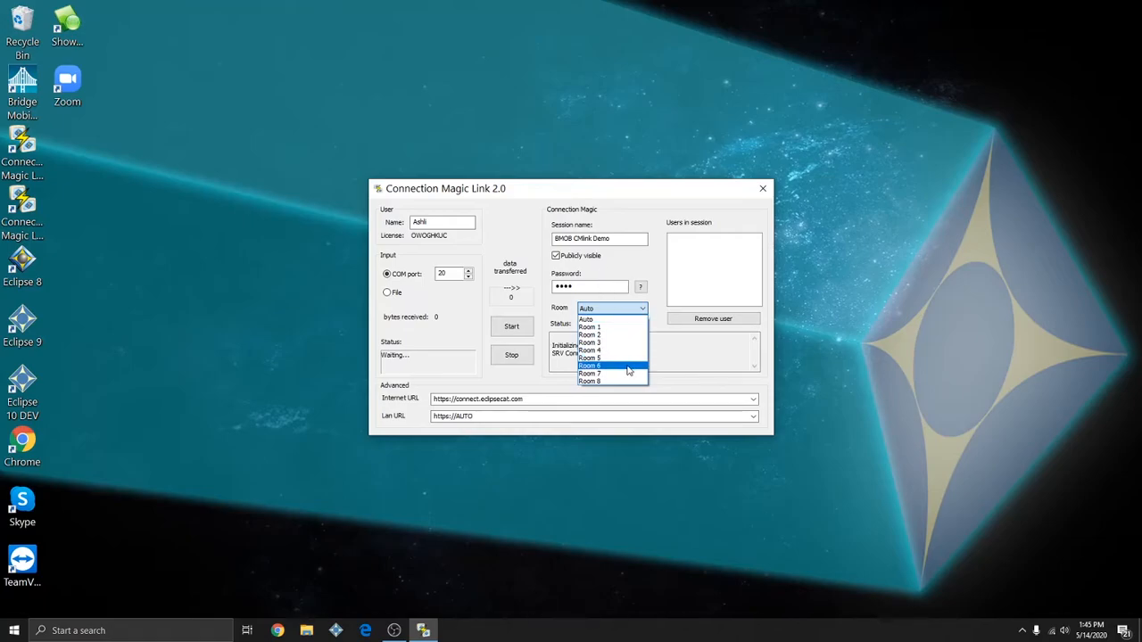
pyautogui.click(611, 321)
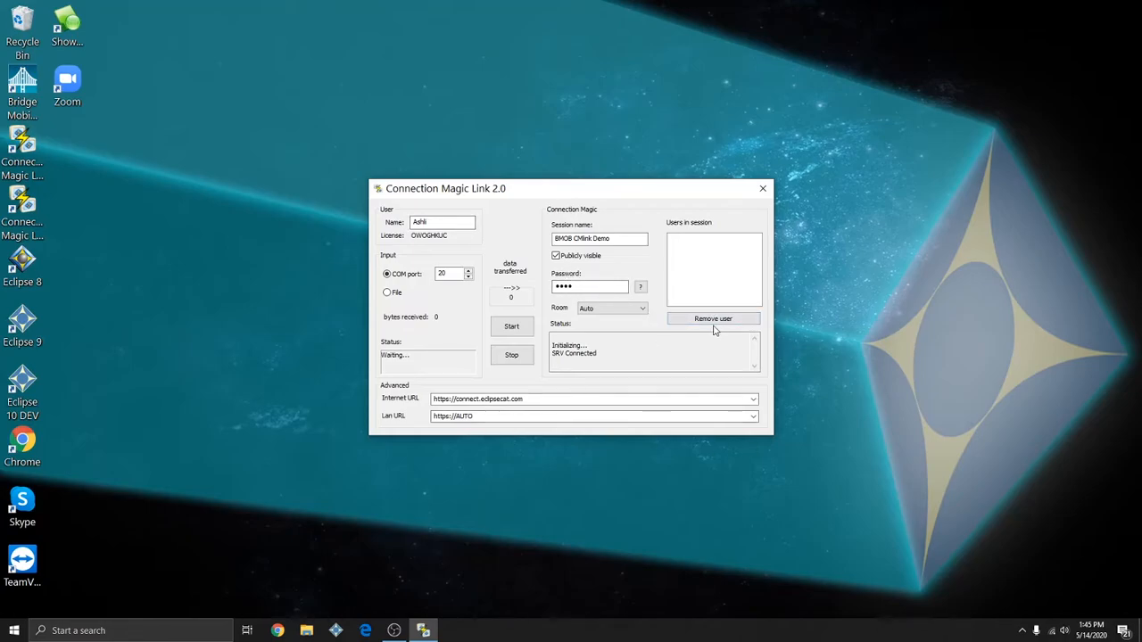
pyautogui.click(512, 328)
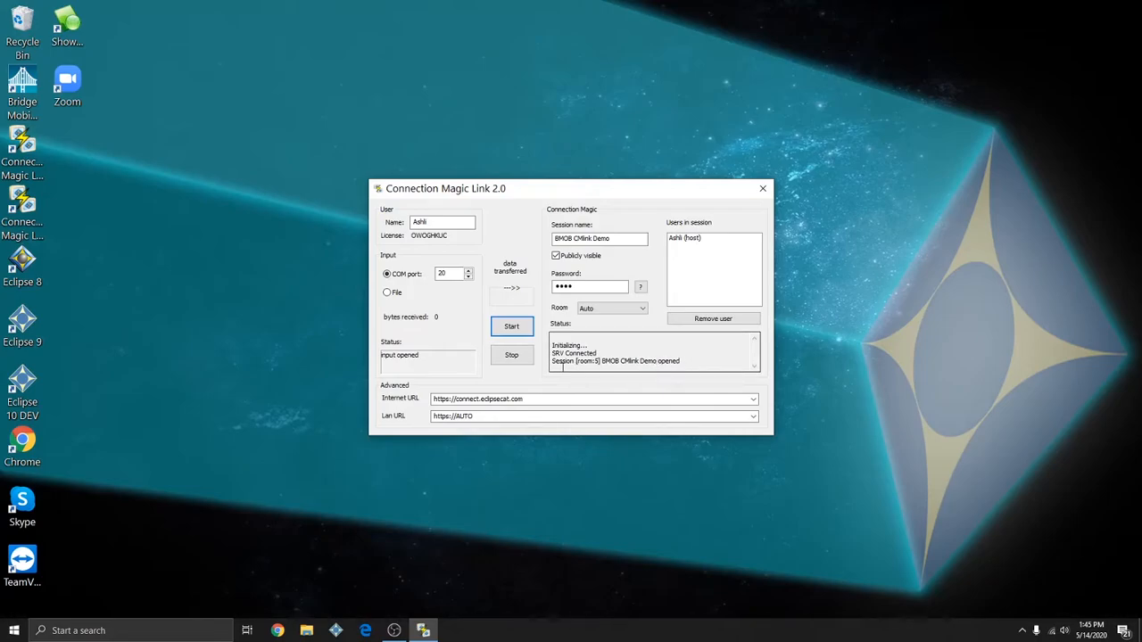
# Examine the room number and session name in the status message, along with the session password field.
pyautogui.moveTo(553, 361); pyautogui.dragTo(598, 361)
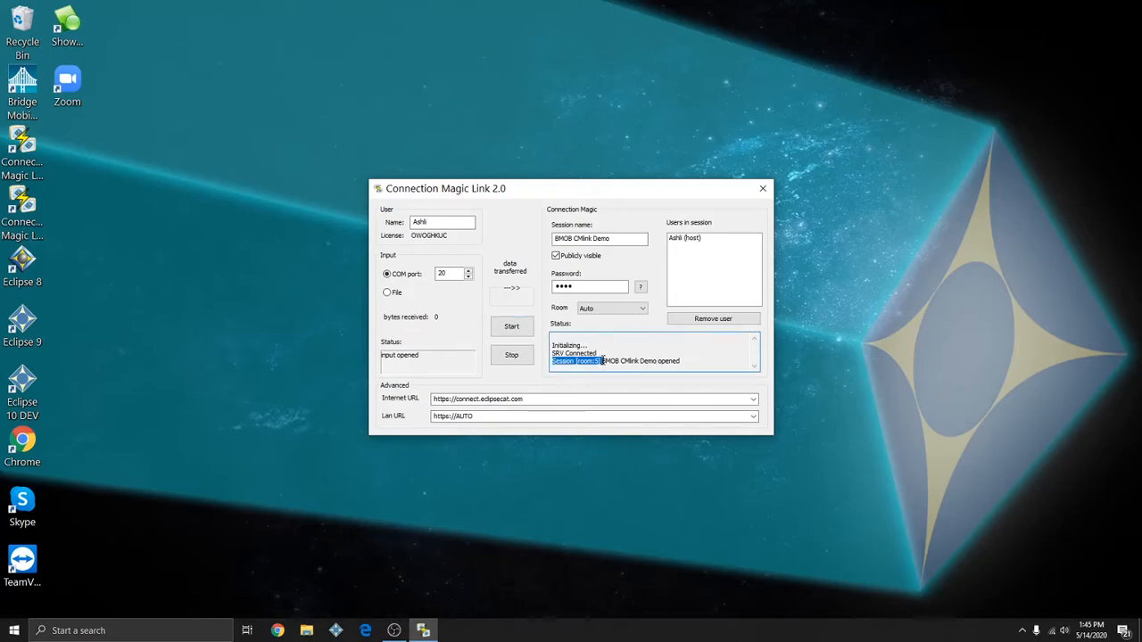
pyautogui.click(602, 361)
pyautogui.moveTo(601, 362); pyautogui.dragTo(654, 361)
pyautogui.doubleClick(671, 361)
pyautogui.click(684, 362)
pyautogui.click(593, 286)
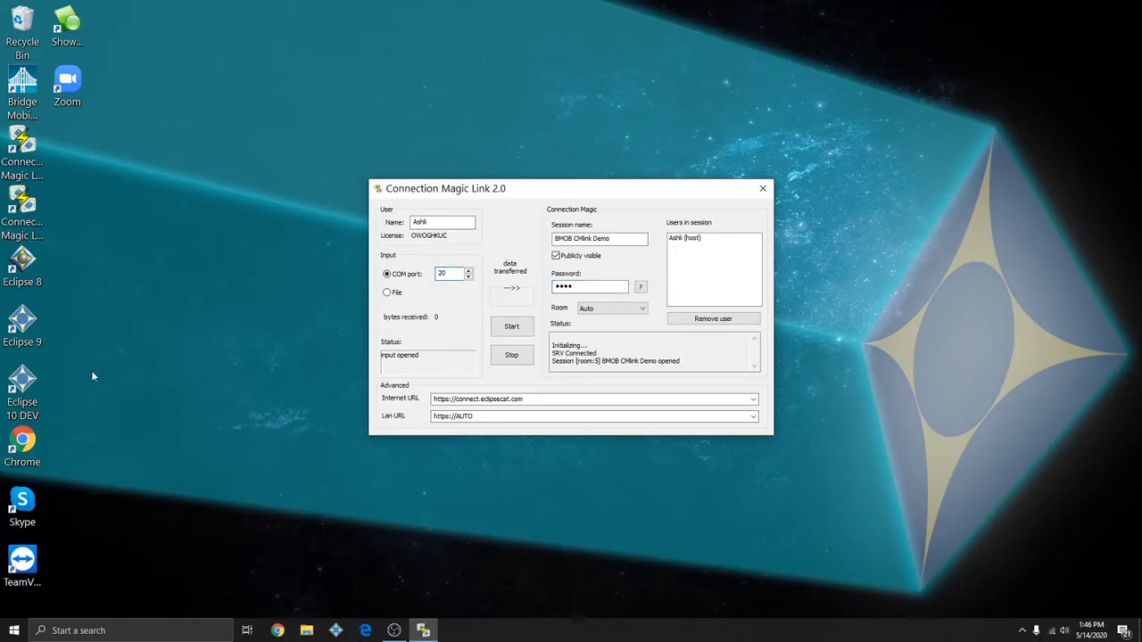
# Launch Eclipse 9 and open the existing Bridge/Mobile output format from the realtime user settings for editing.
pyautogui.doubleClick(22, 323)
pyautogui.click(547, 380)
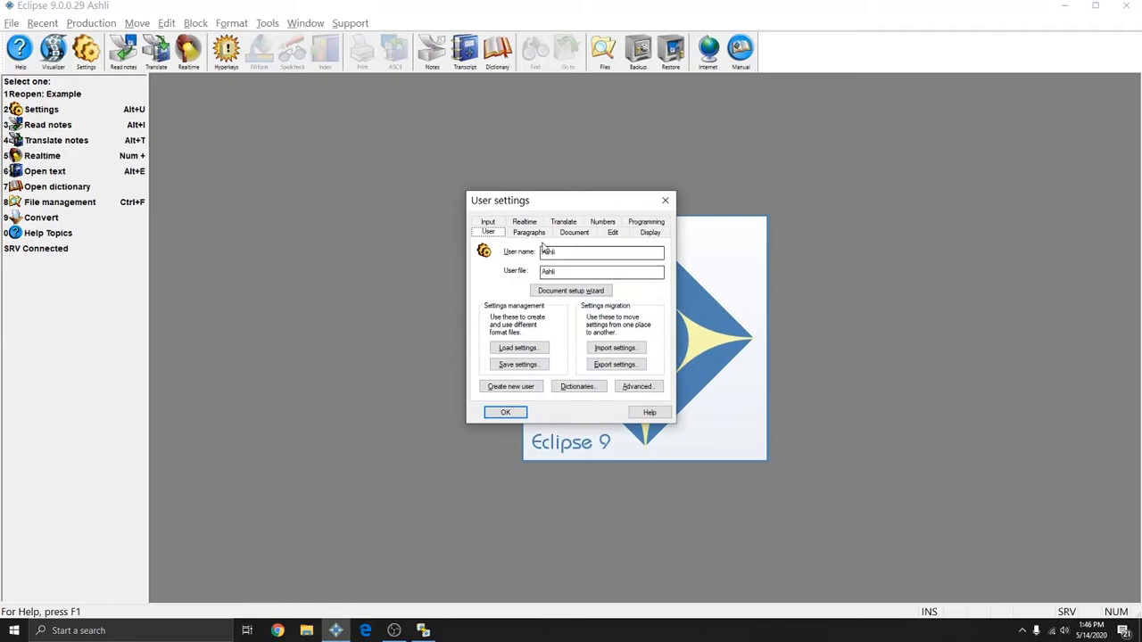
pyautogui.click(524, 221)
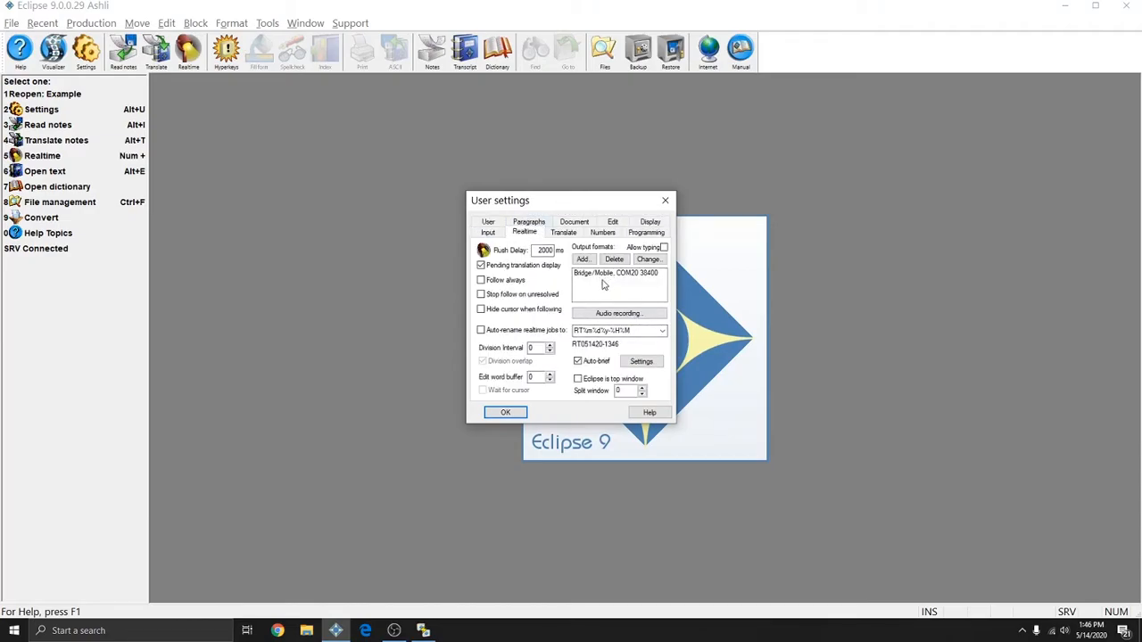
pyautogui.click(610, 277)
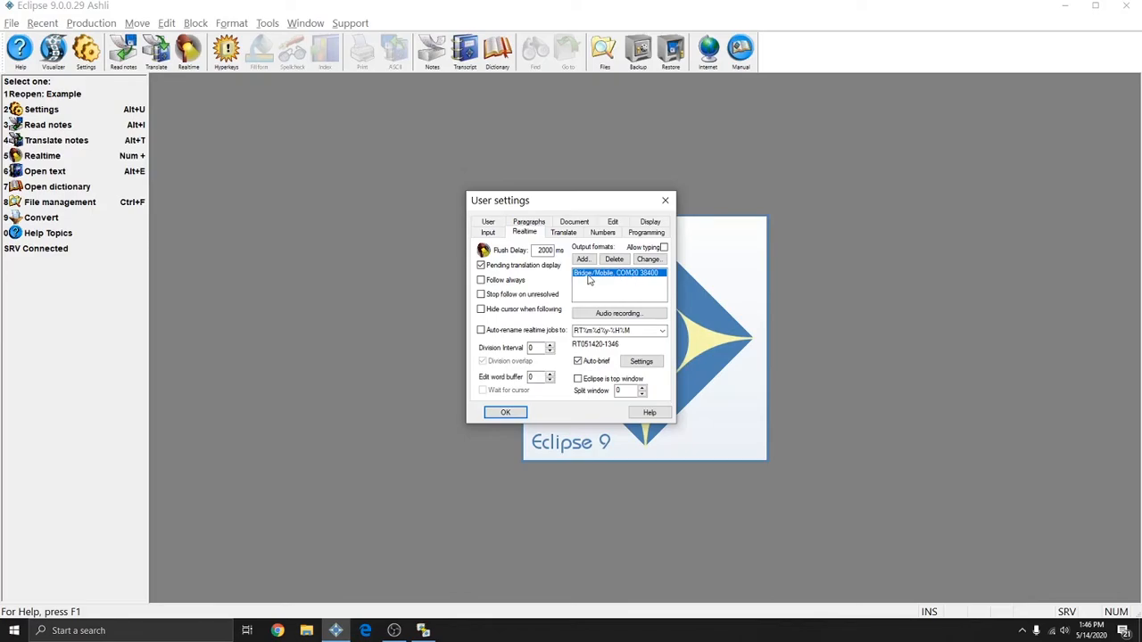
pyautogui.click(647, 259)
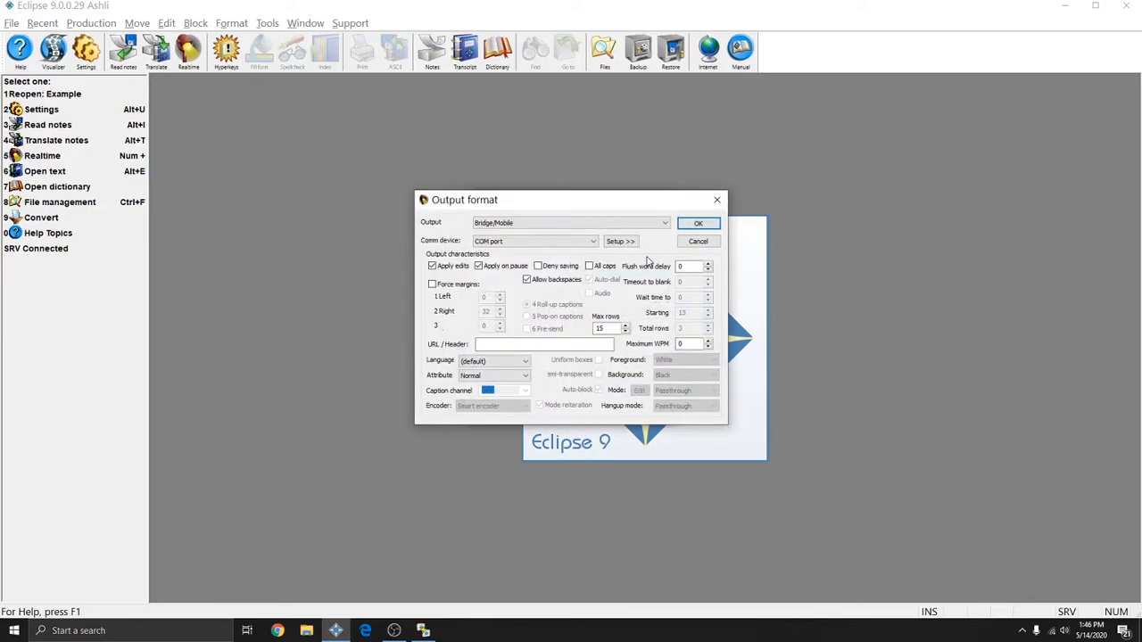
# Try Summation/CaseView as the output format and return it to Bridge/Mobile.
pyautogui.click(520, 223)
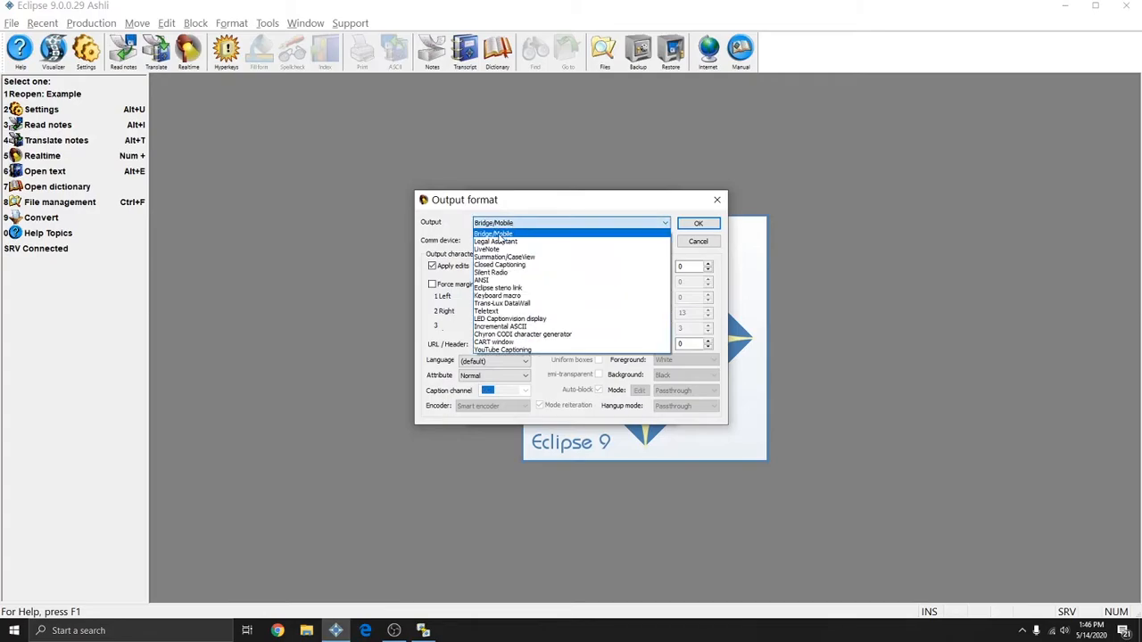
pyautogui.click(535, 257)
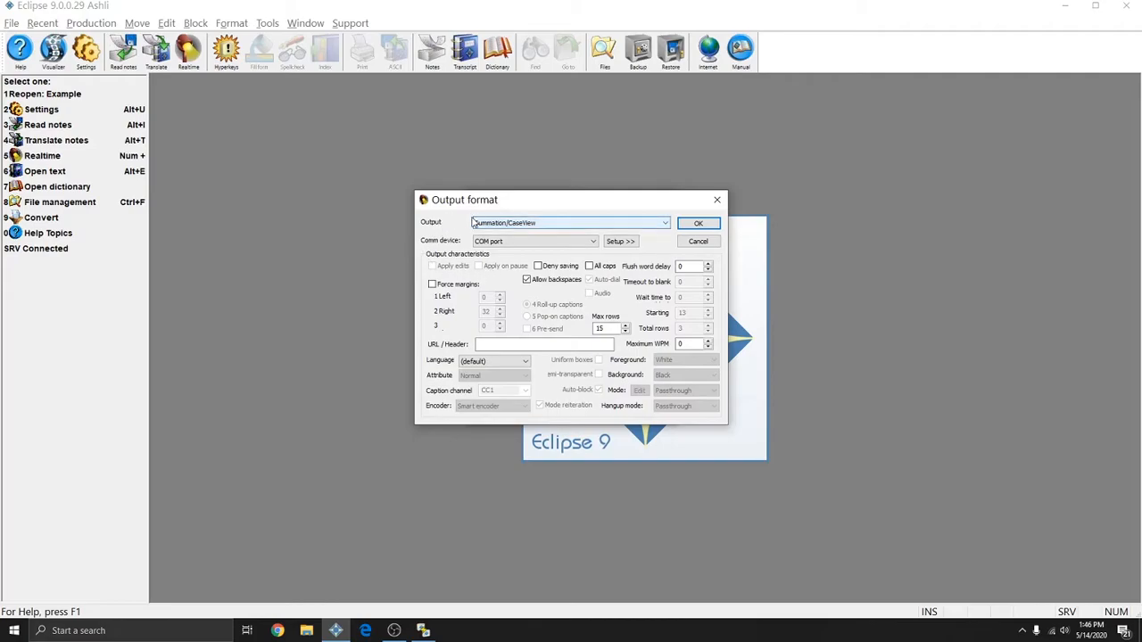
pyautogui.click(536, 223)
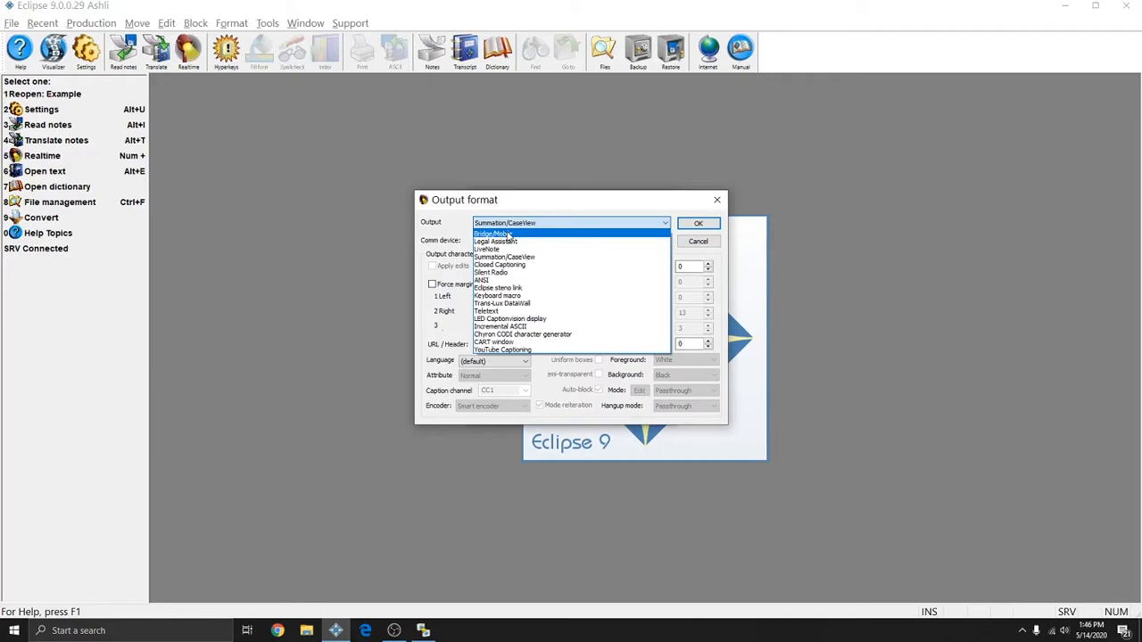
pyautogui.click(508, 233)
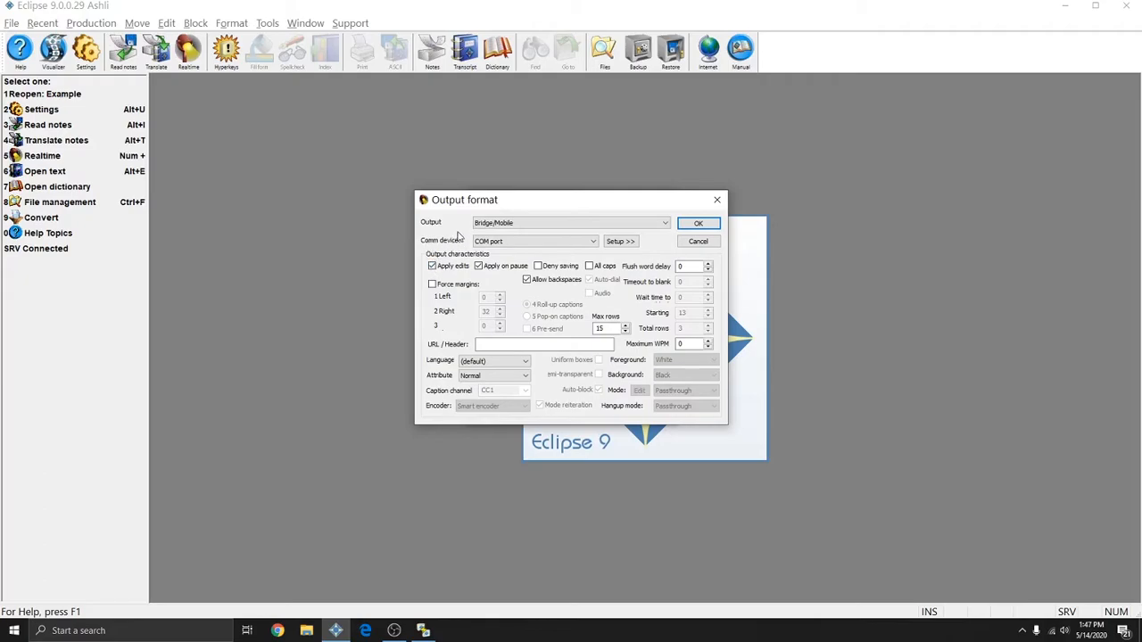
# Switch to Connection Magic Link and check the COM port number set for its input.
pyautogui.click(423, 630)
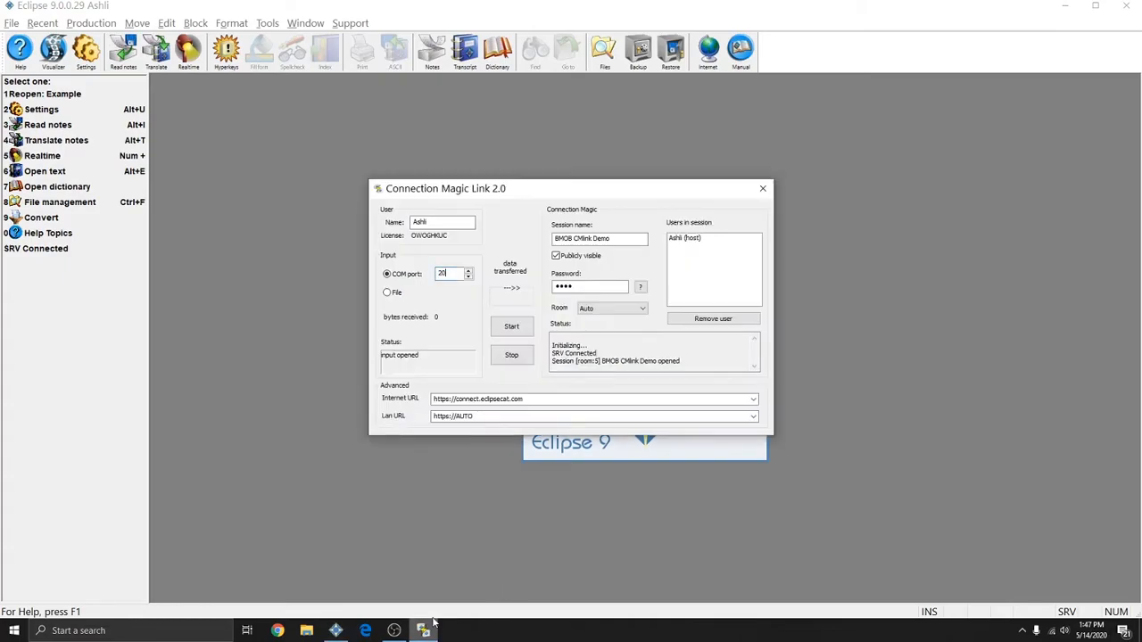
pyautogui.doubleClick(455, 273)
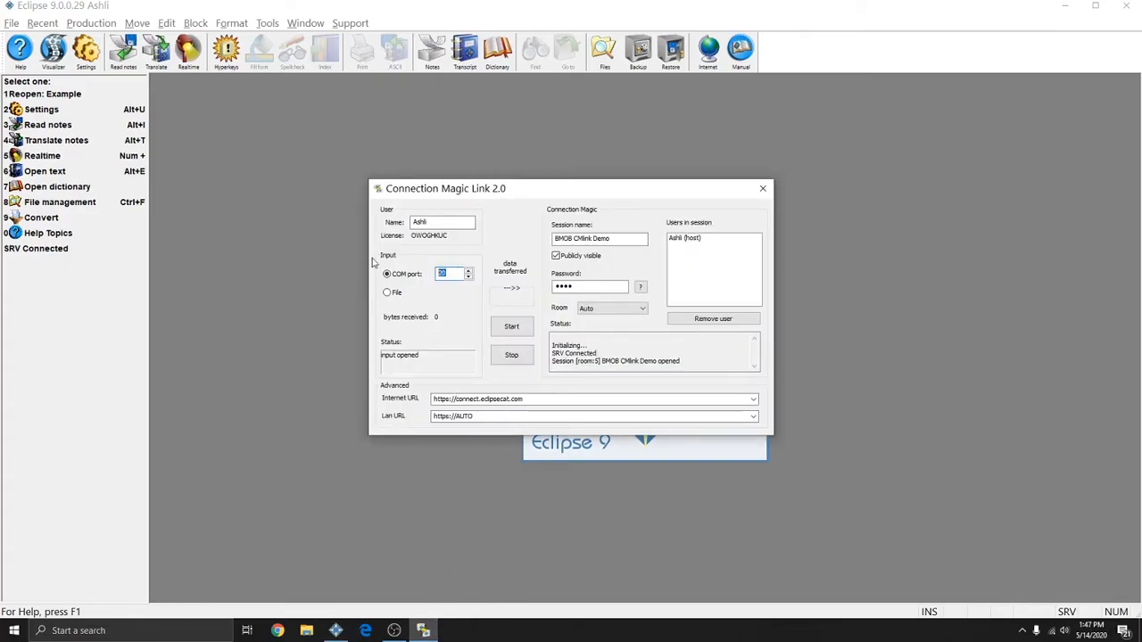
# Check the COM port in Connection Magic Link, set Eclipse's Bridge/Mobile output to COM port 20, and save the user settings.
pyautogui.doubleClick(441, 274)
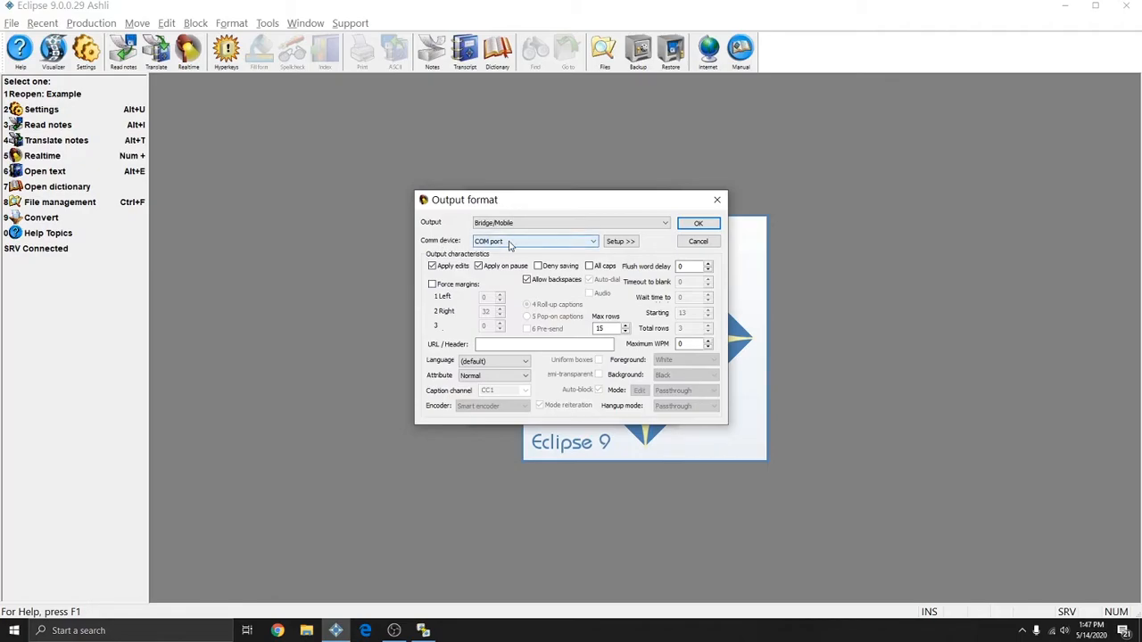
pyautogui.click(617, 242)
pyautogui.write('2')
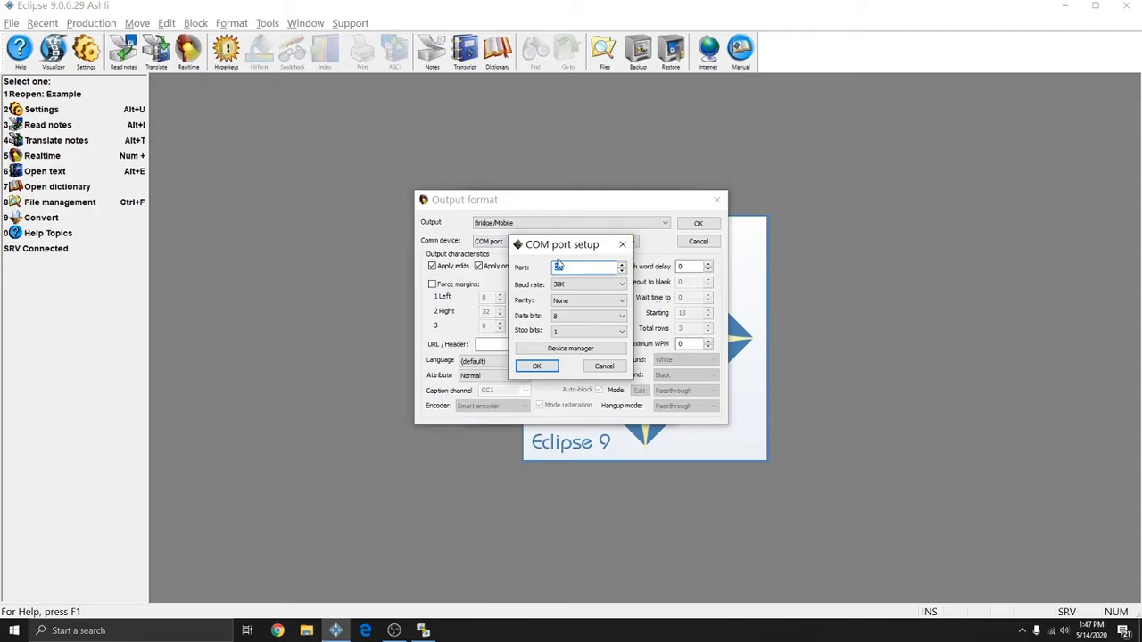
pyautogui.click(539, 366)
pyautogui.press('Return')
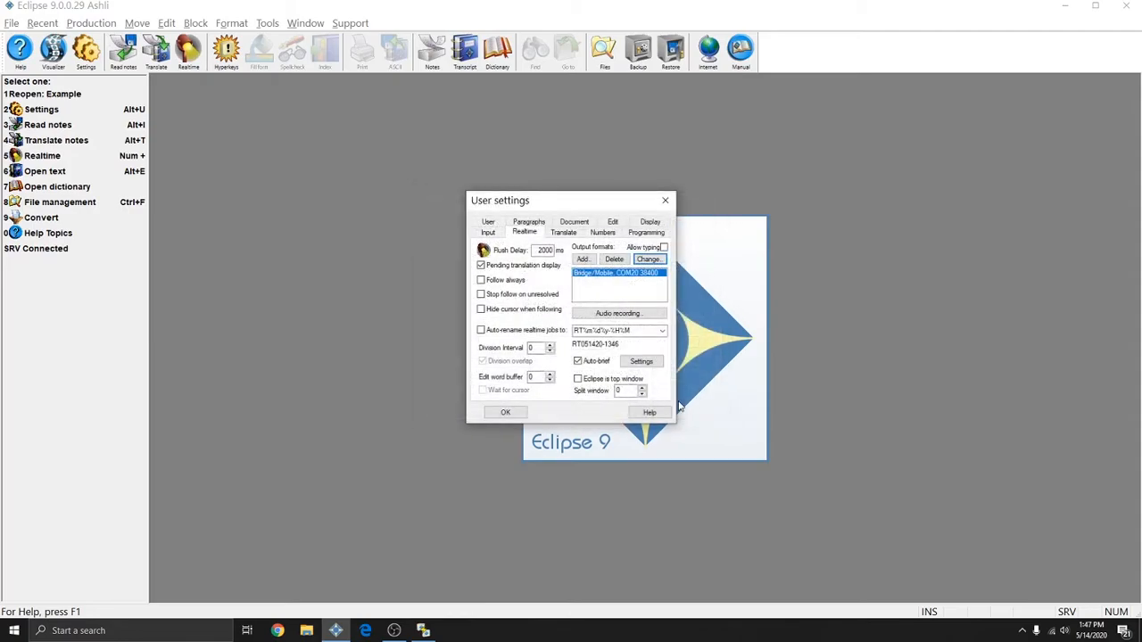
pyautogui.click(505, 413)
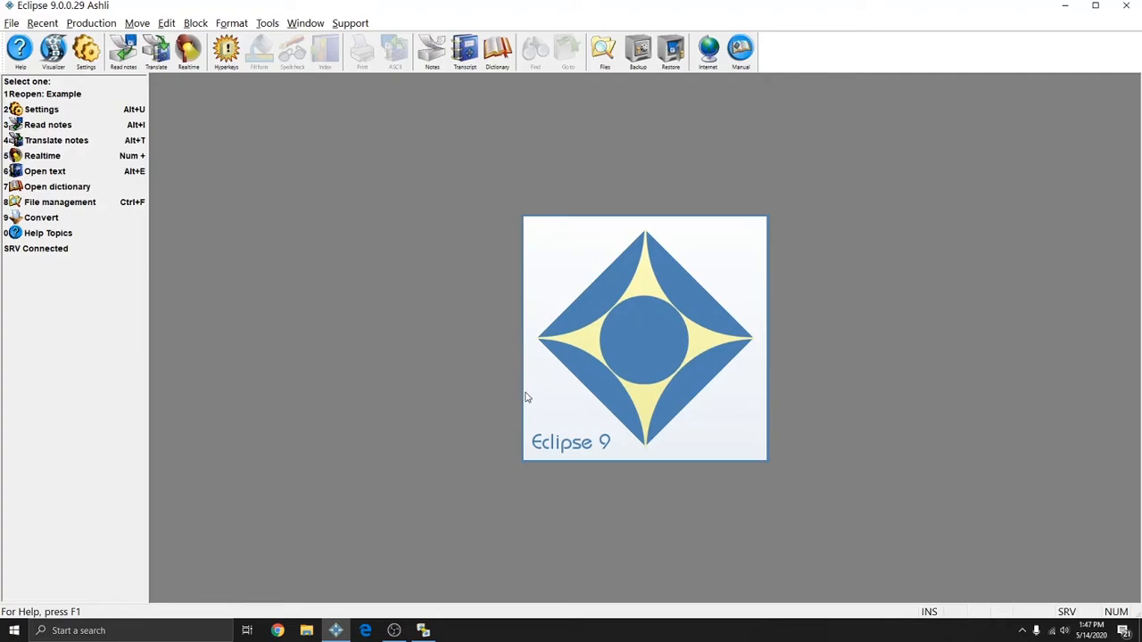
# Translate the Example notes in virtual realtime mode, retranslating the existing job.
pyautogui.hotkey('alt', 't')
pyautogui.click(521, 308)
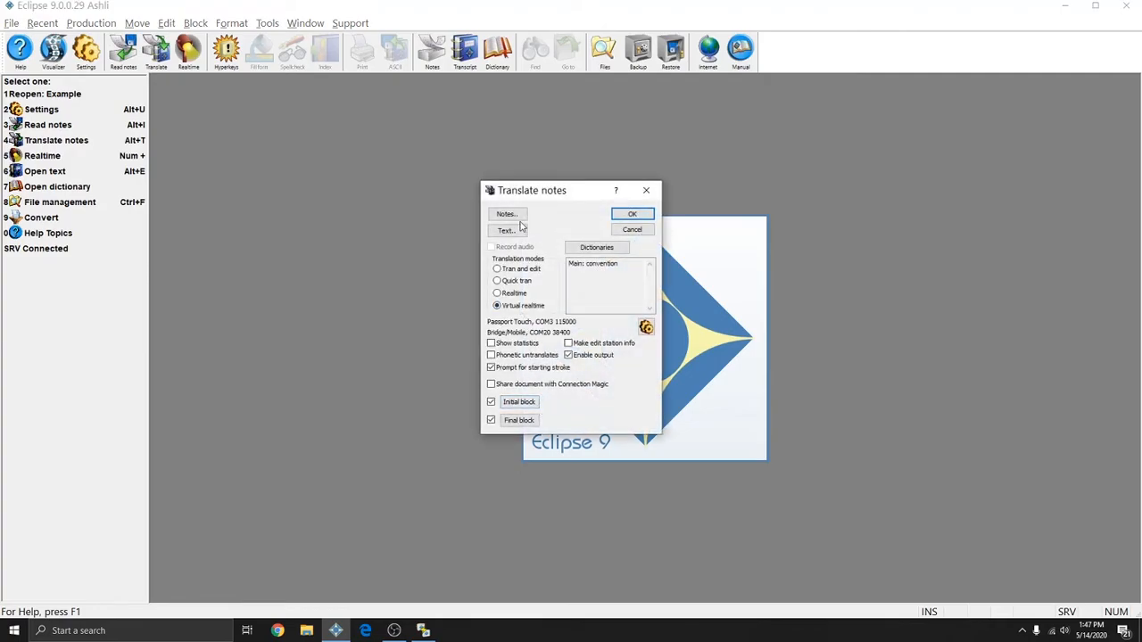
pyautogui.click(509, 215)
pyautogui.doubleClick(489, 234)
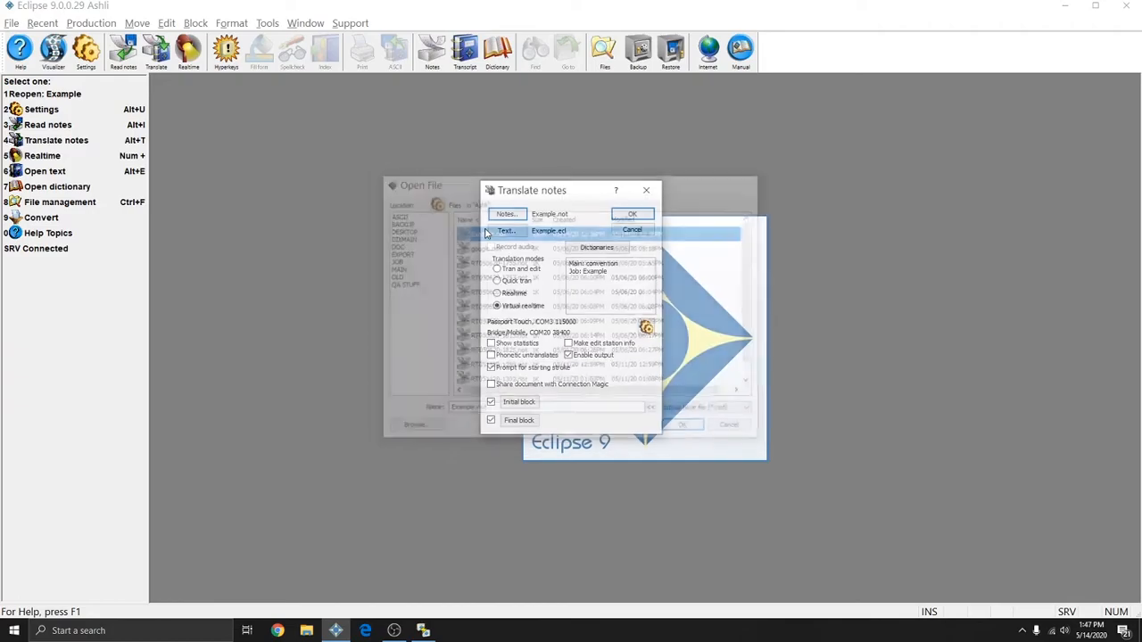
pyautogui.click(632, 216)
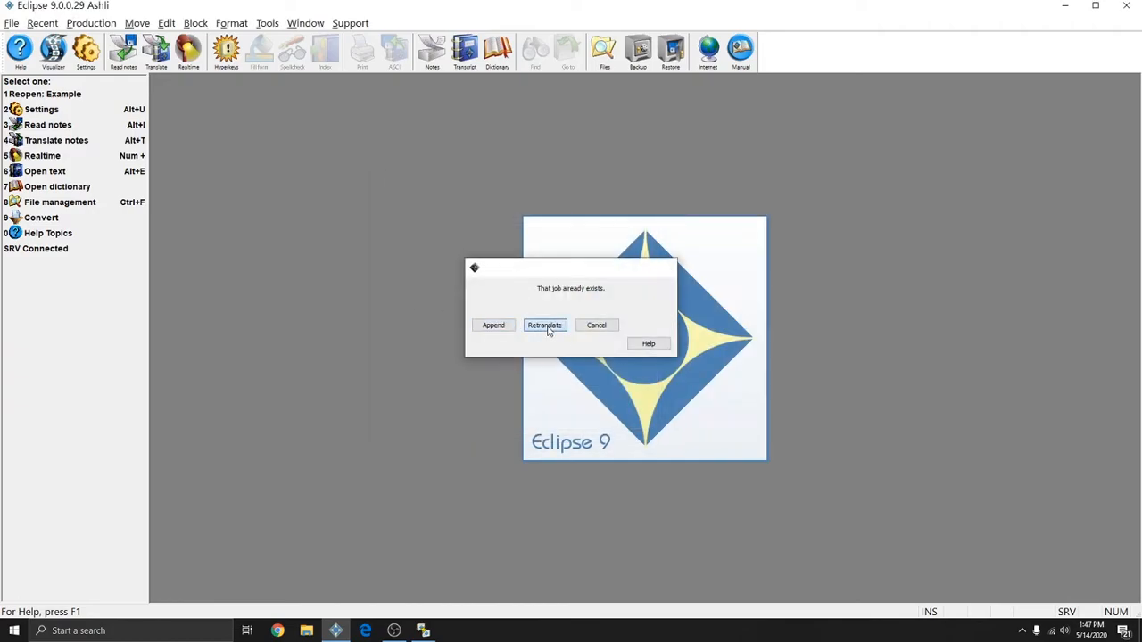
pyautogui.click(543, 325)
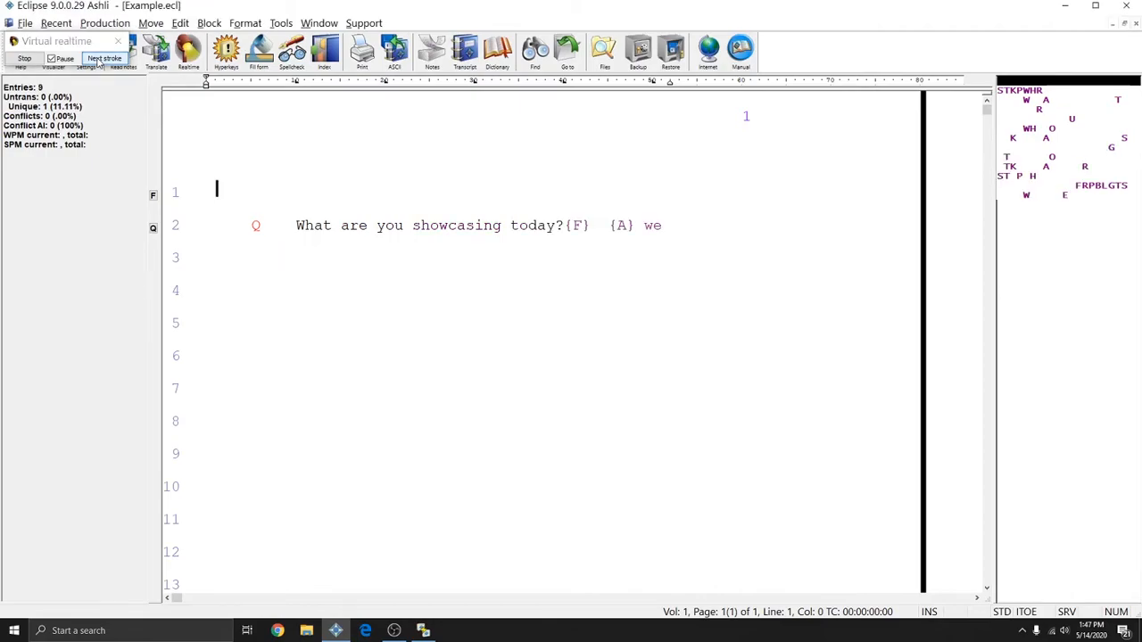
# Minimize Eclipse, launch Bridge Mobile from the desktop, and bring up its list of available sessions to connect to.
pyautogui.click(1065, 7)
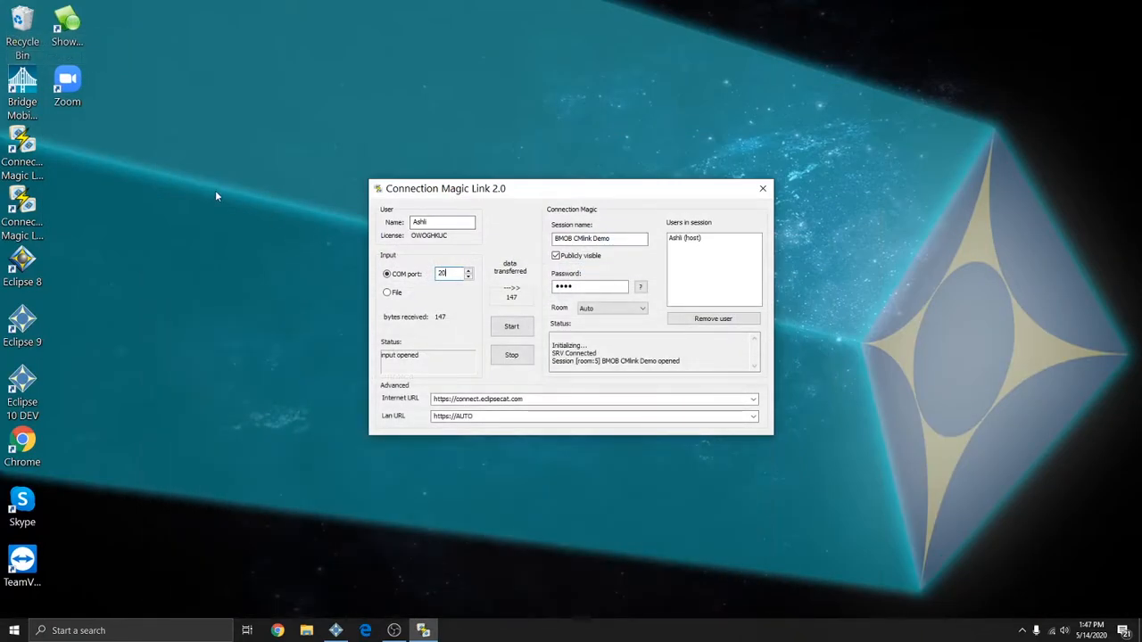
pyautogui.click(14, 102)
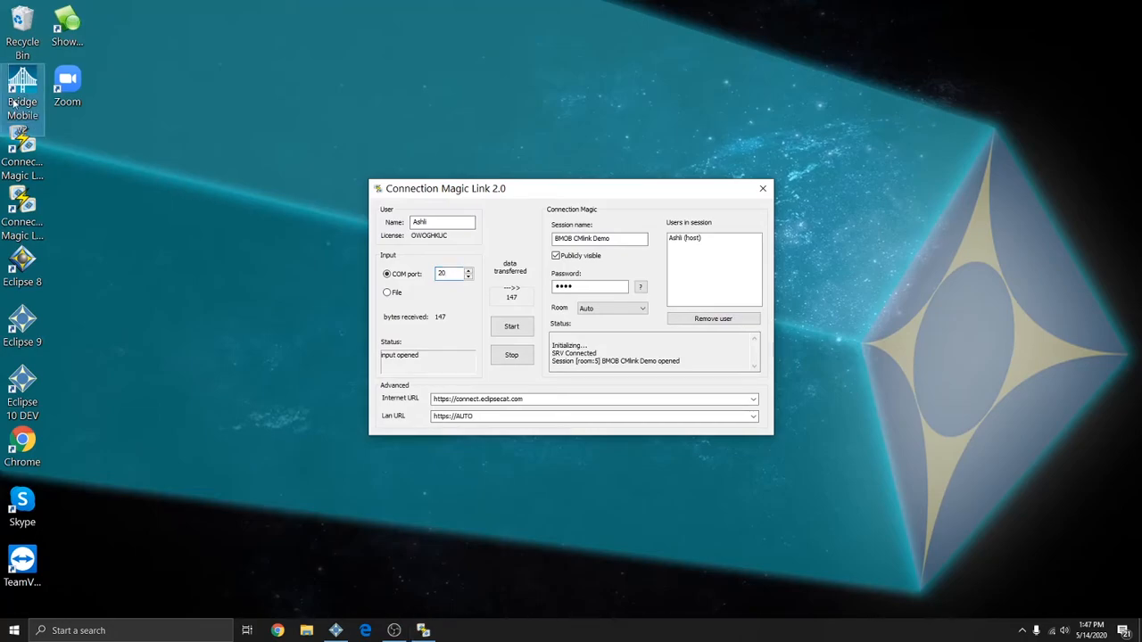
pyautogui.doubleClick(22, 100)
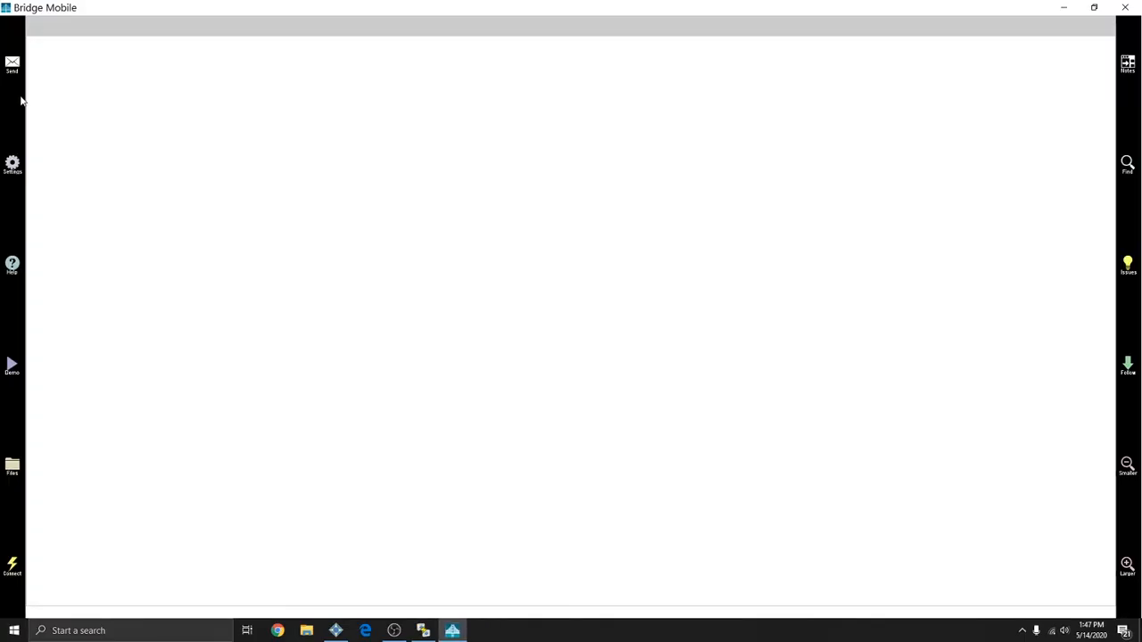
pyautogui.click(14, 568)
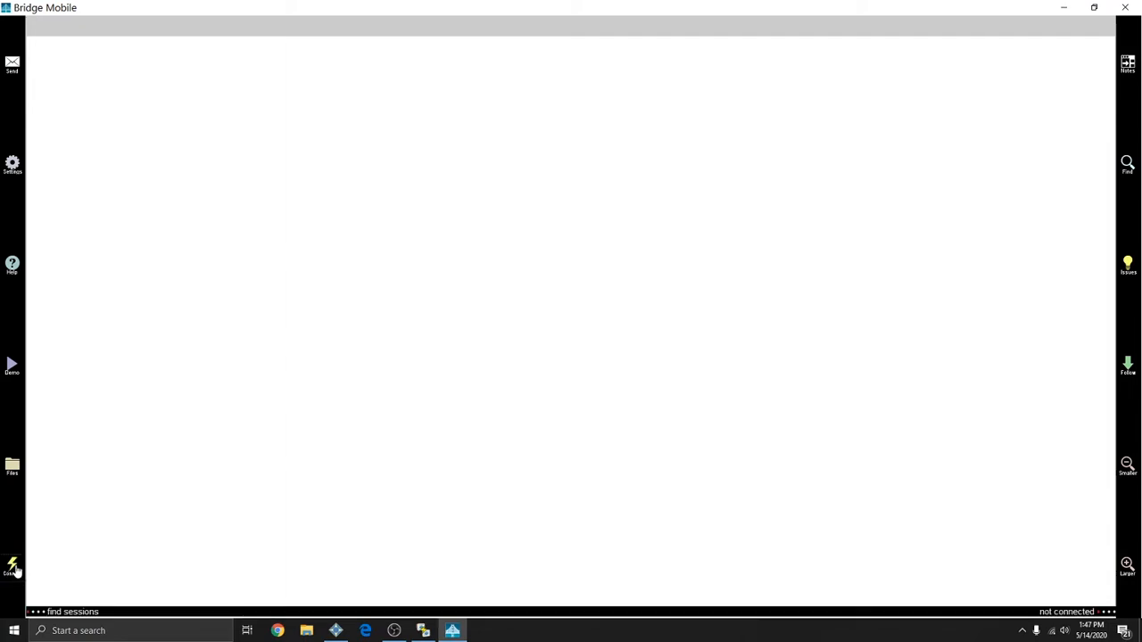
# Check the hosted session's room number in Connection Magic Link's status messages and return to Bridge Mobile.
pyautogui.click(423, 631)
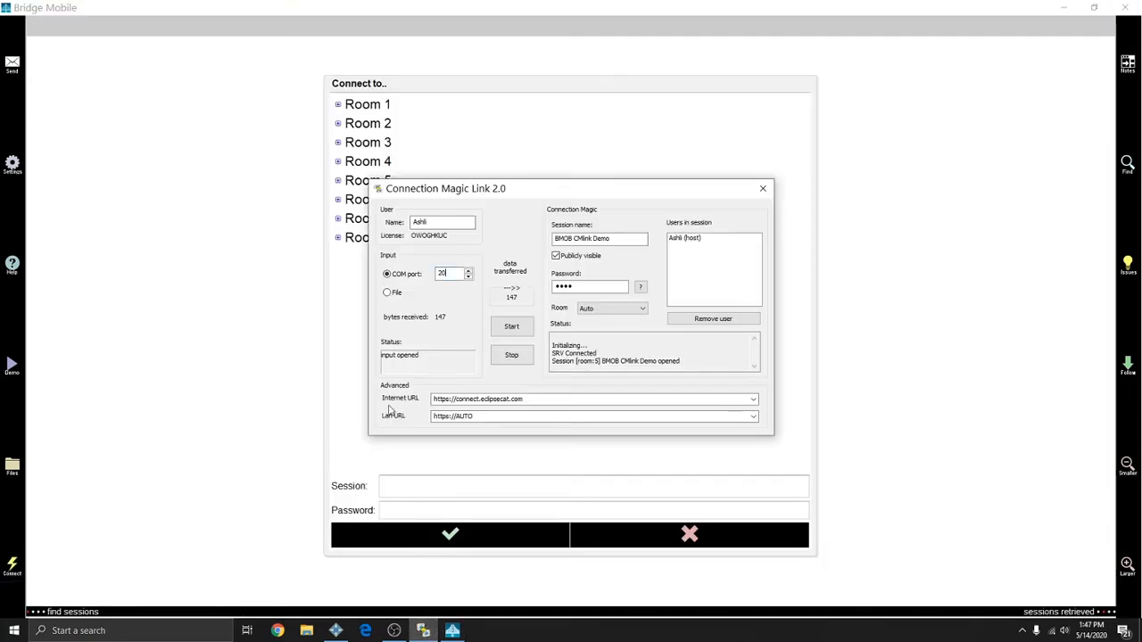
pyautogui.moveTo(603, 370); pyautogui.dragTo(571, 370)
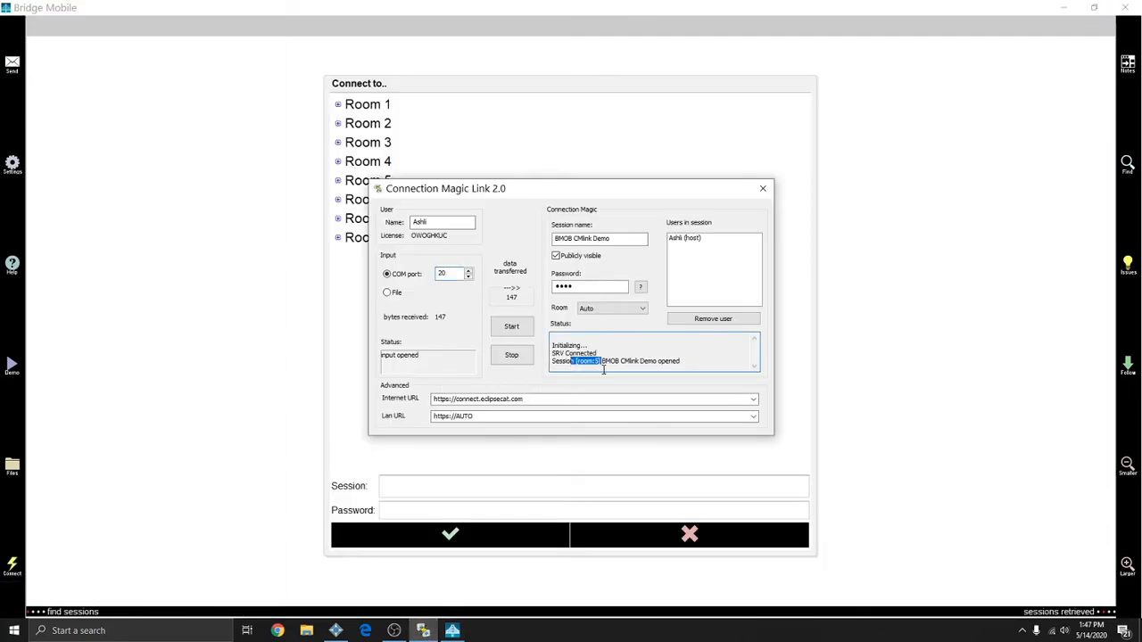
pyautogui.click(303, 235)
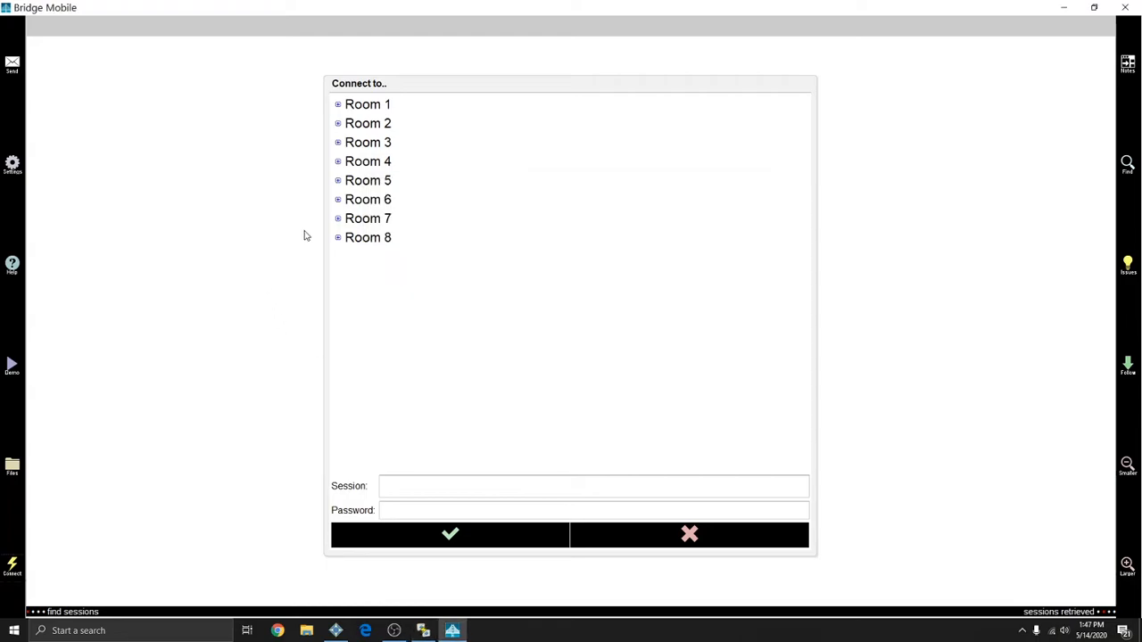
# Connect Bridge Mobile to the BMOB CMlink Demo session in Room 5, entering the session password.
pyautogui.click(338, 181)
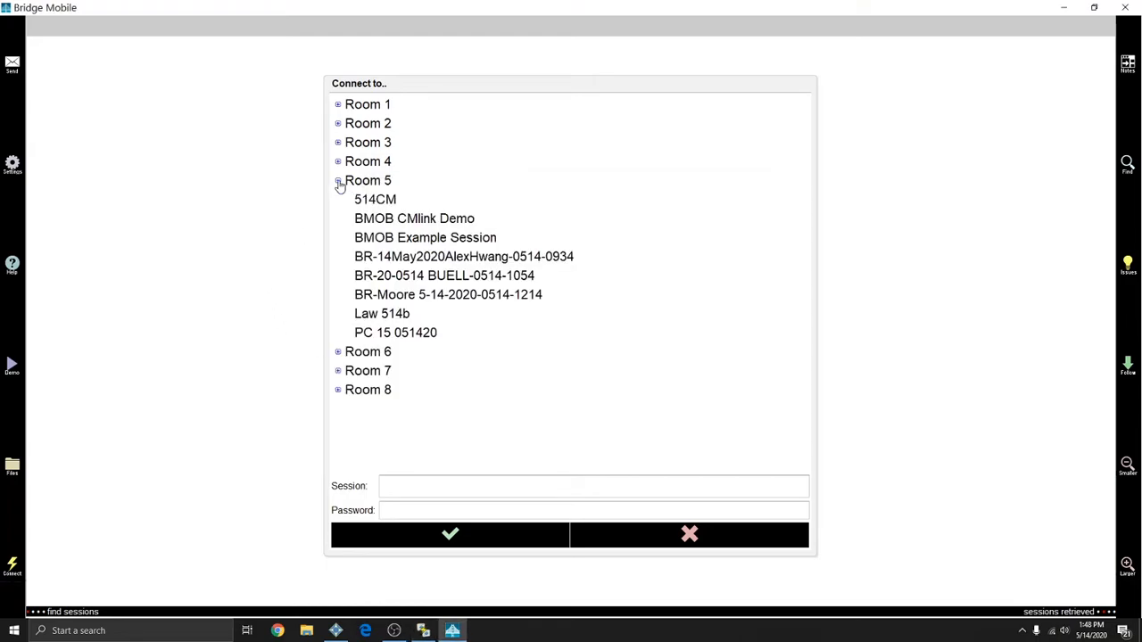
pyautogui.click(377, 222)
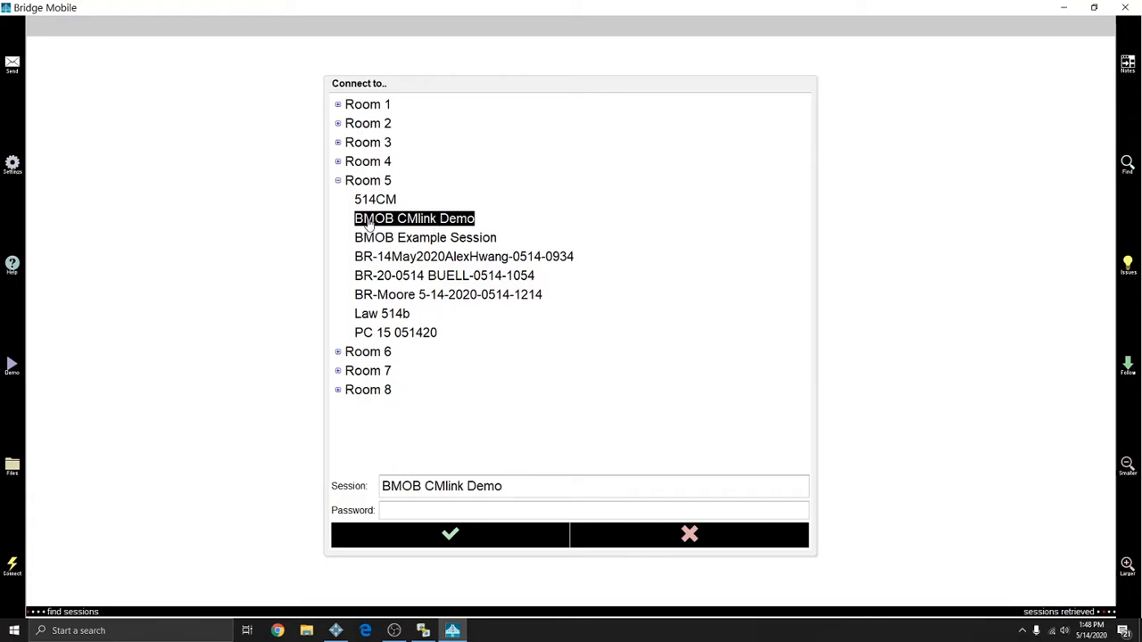
pyautogui.click(455, 505)
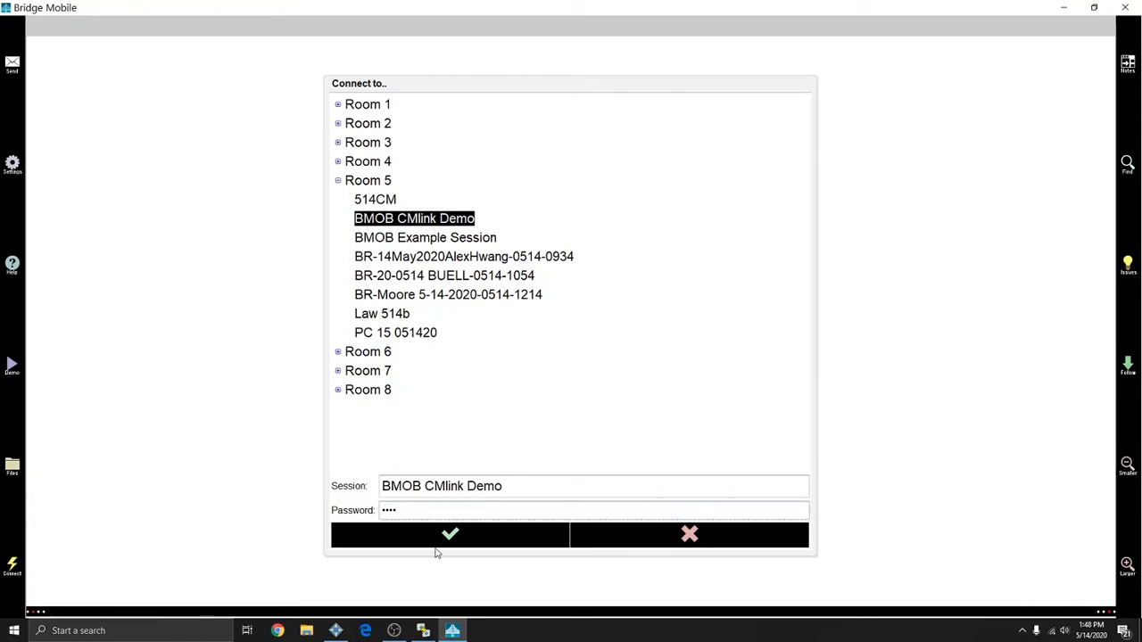
pyautogui.click(448, 537)
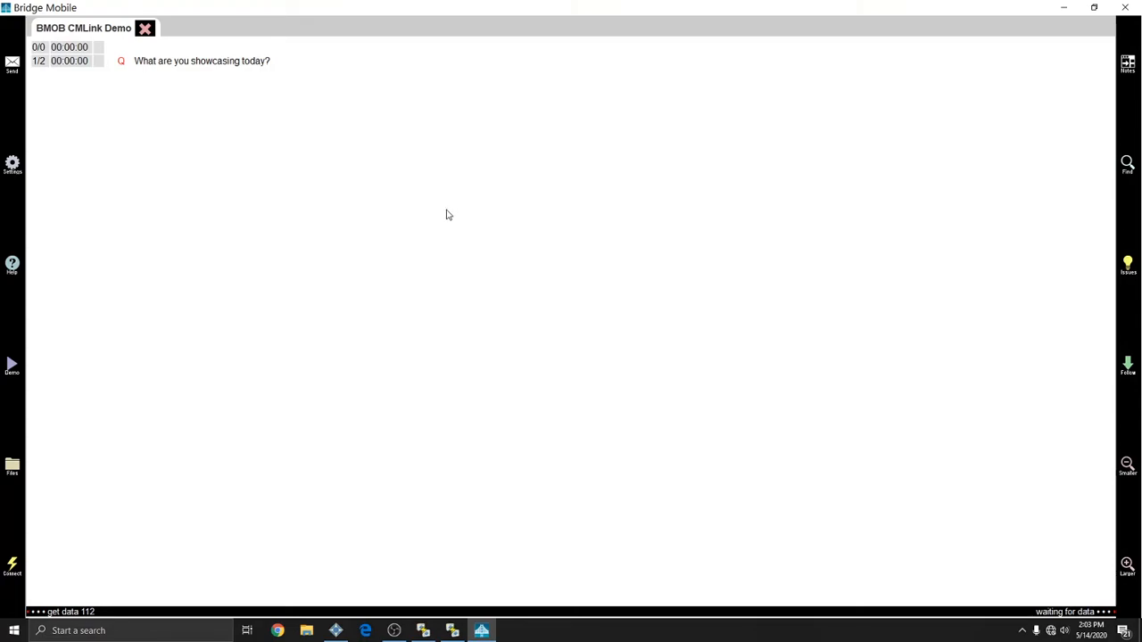
# Unpause the virtual realtime translation in Eclipse and watch the transcript feed arrive in Bridge Mobile.
pyautogui.click(336, 631)
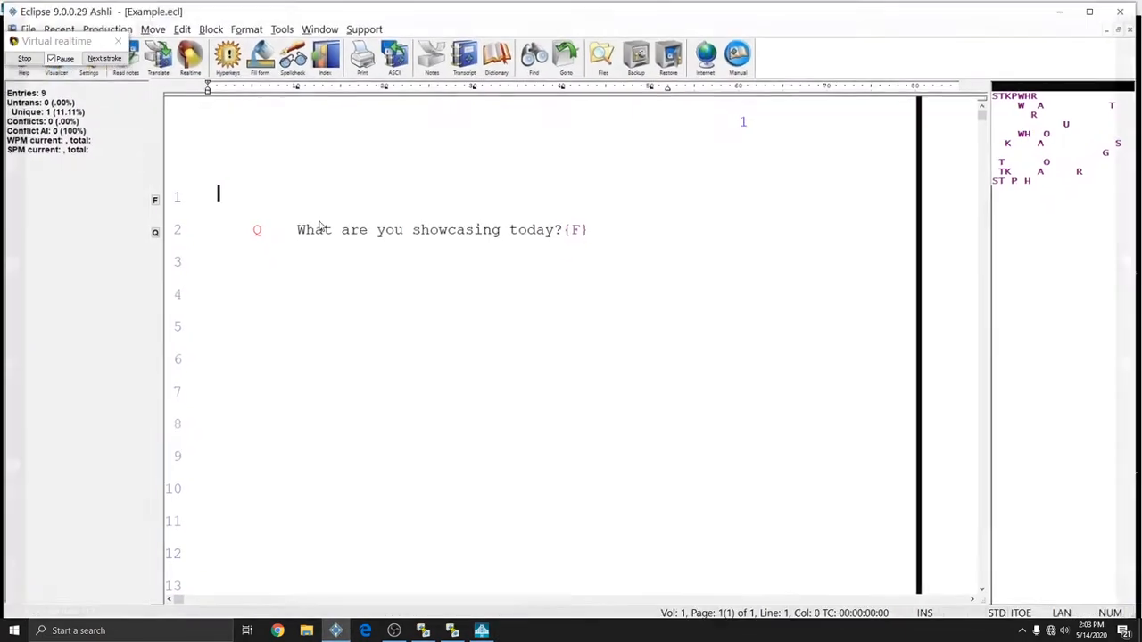
pyautogui.click(50, 59)
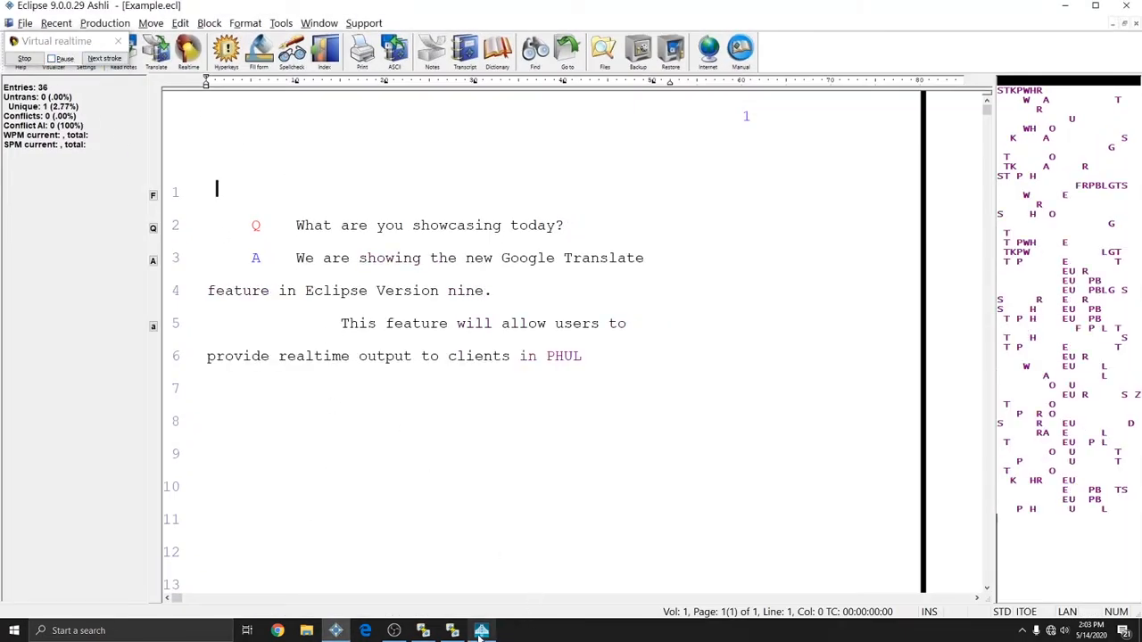
pyautogui.click(482, 630)
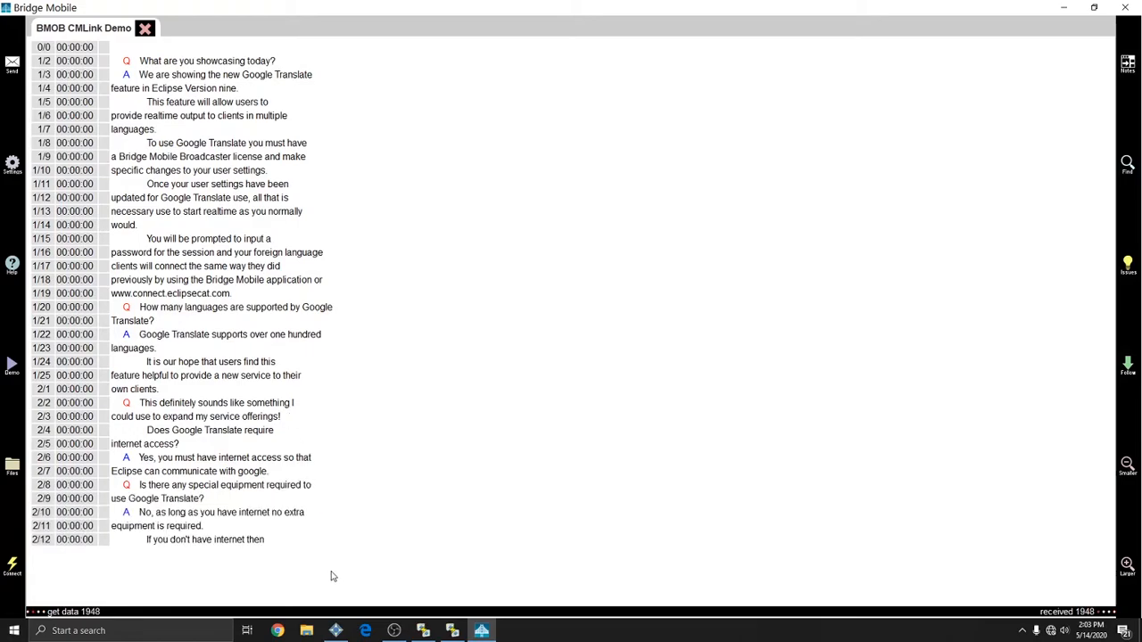
pyautogui.click(335, 630)
pyautogui.click(601, 349)
pyautogui.click(481, 630)
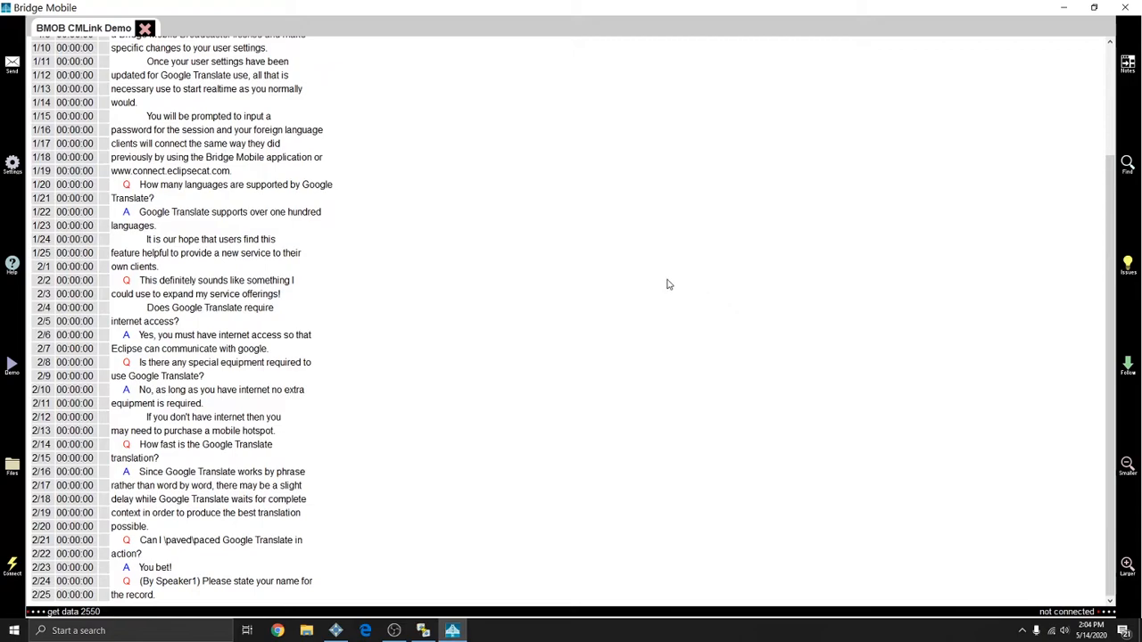
# Shut down the demo by closing Bridge Mobile and Eclipse, then stopping the hosted session and closing Connection Magic Link.
pyautogui.click(1125, 8)
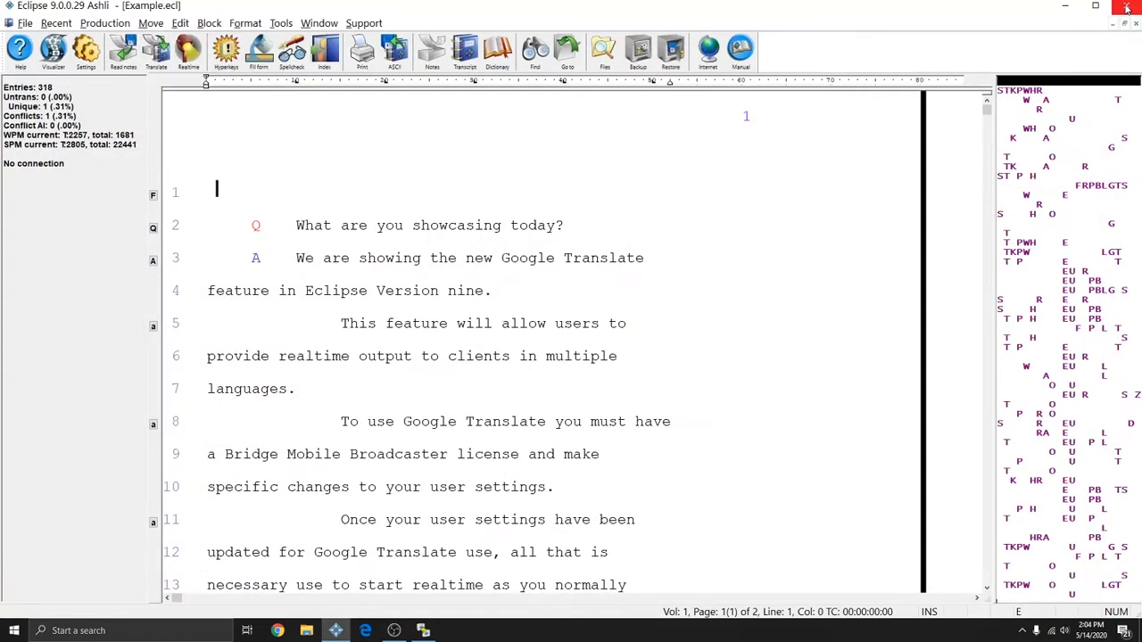
pyautogui.press('Escape')
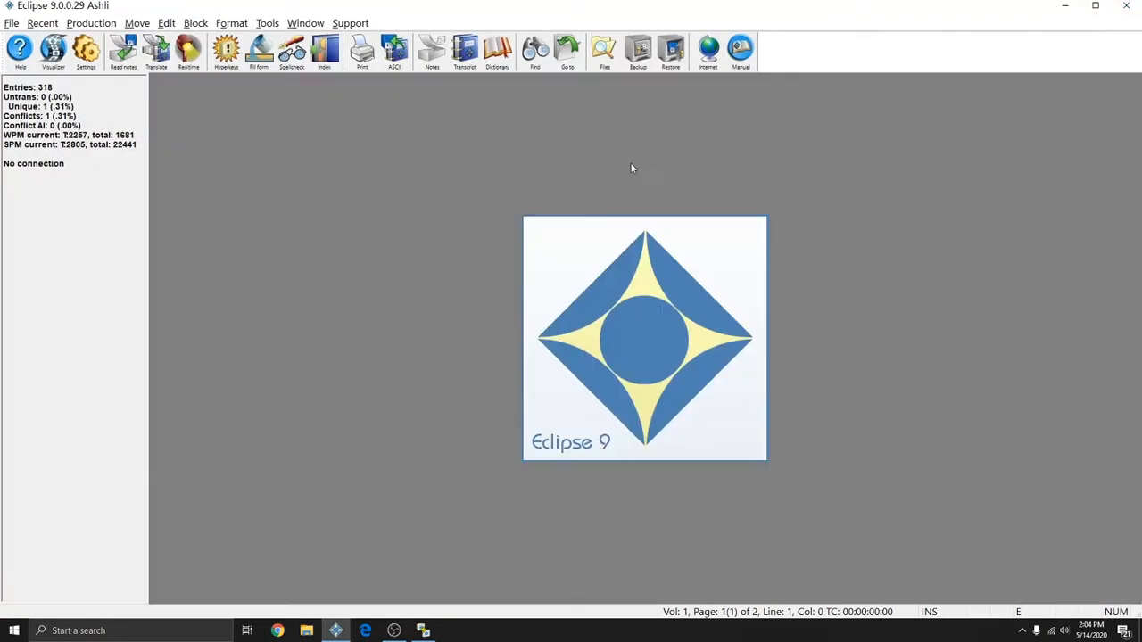
pyautogui.click(1126, 5)
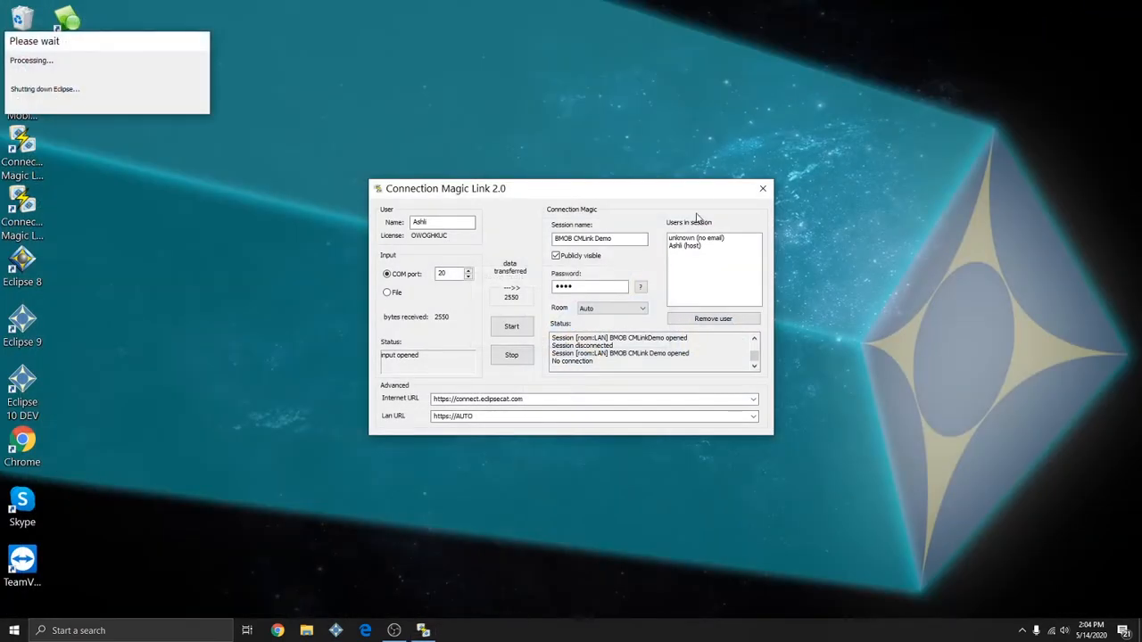
pyautogui.click(513, 357)
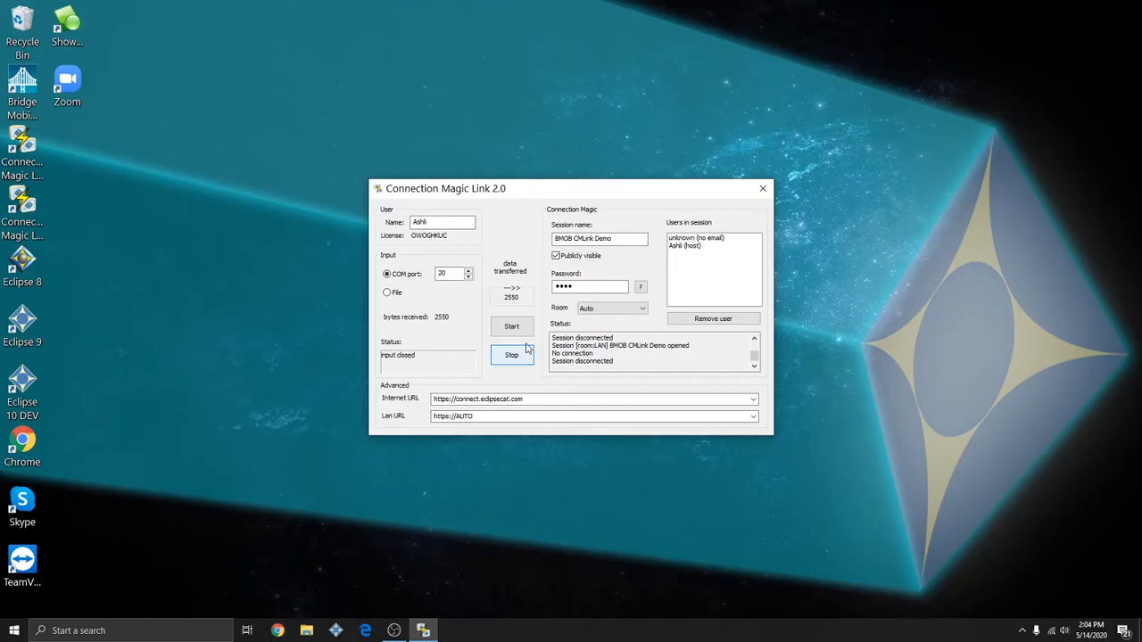
pyautogui.click(764, 190)
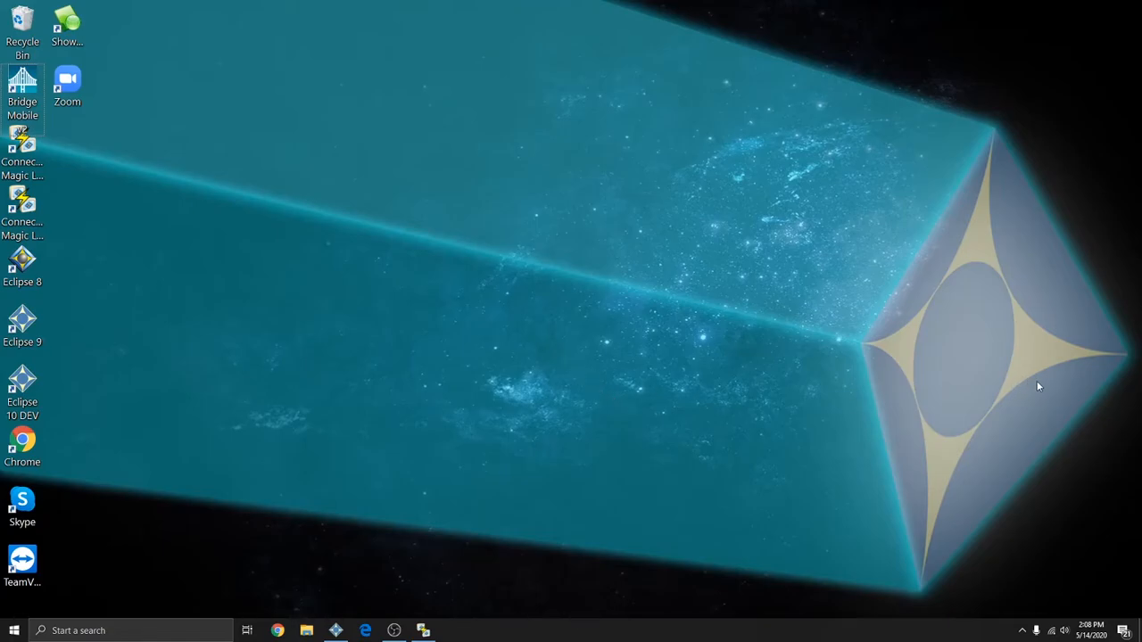
# Connect the computer to the FileHubPlus-4182 Wi-Fi network and close the browser showing the router's login page.
pyautogui.click(1054, 630)
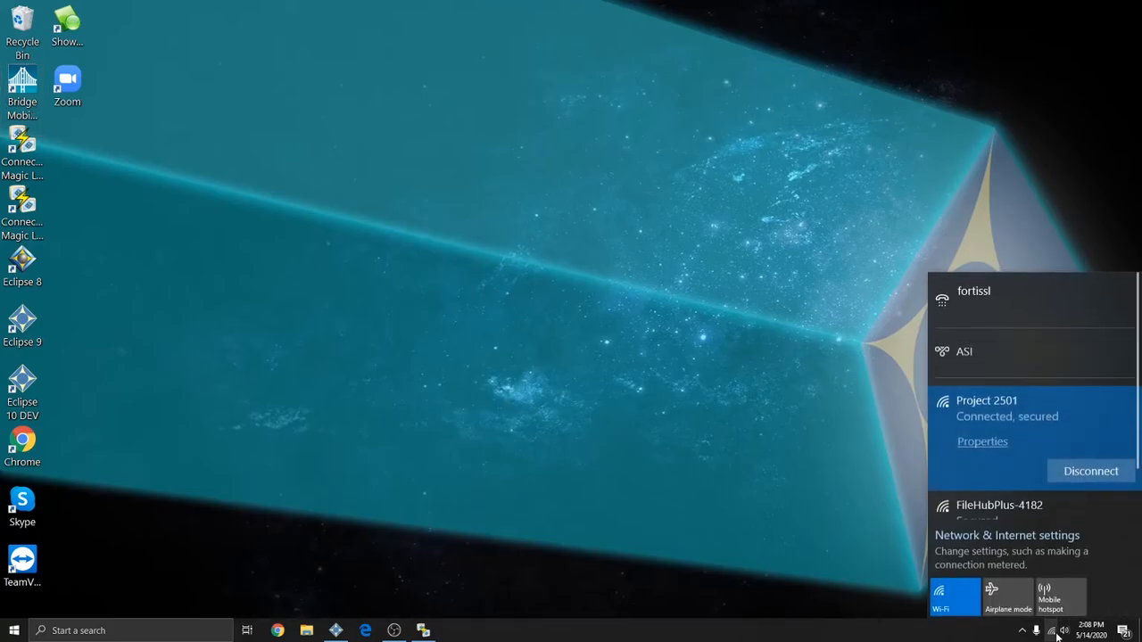
pyautogui.scroll(-1, 999, 491)
pyautogui.click(1004, 479)
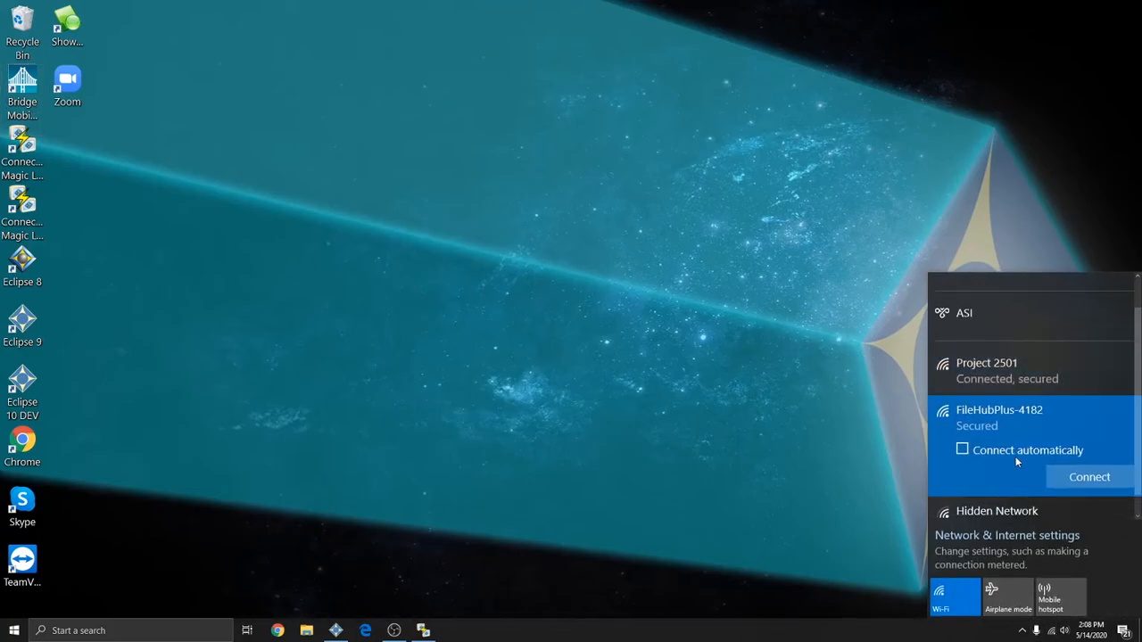
pyautogui.click(1087, 478)
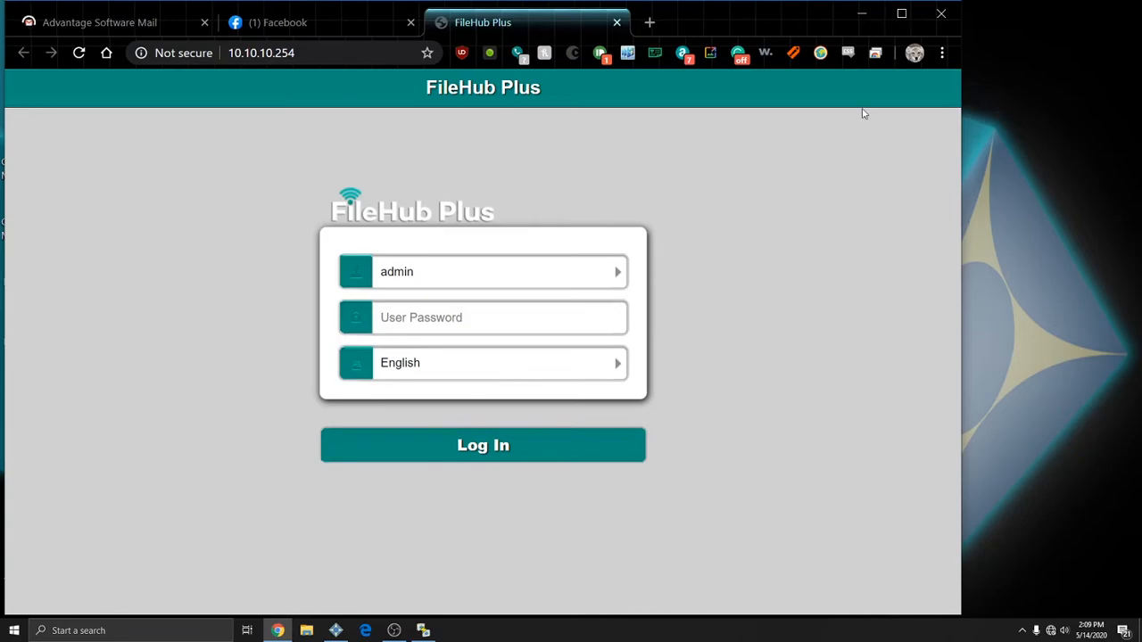
pyautogui.click(941, 14)
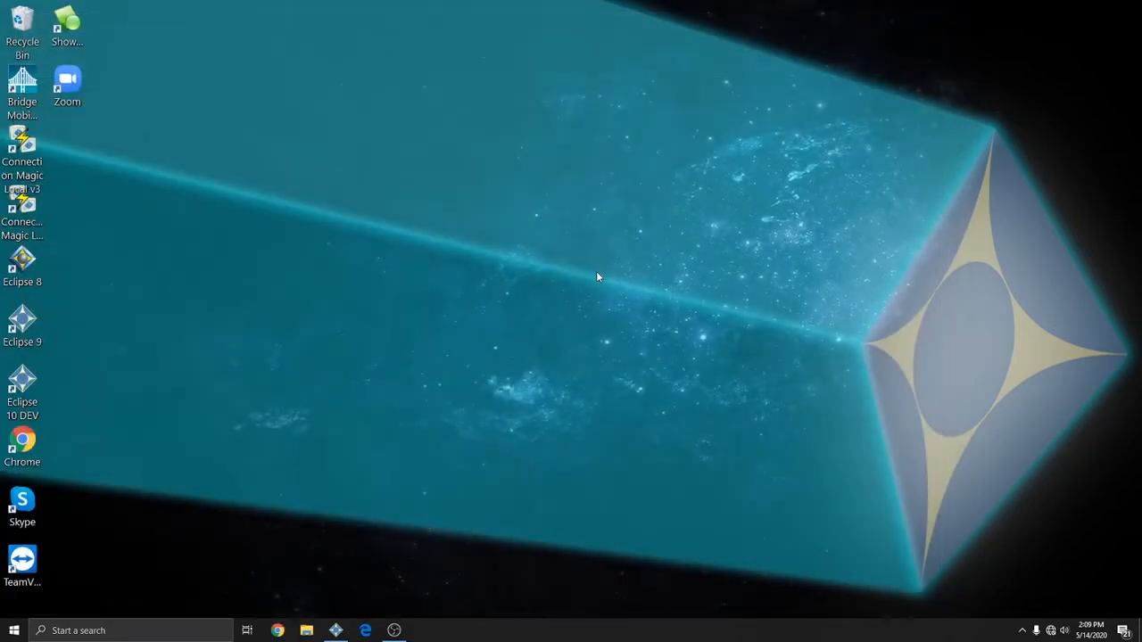
# Launch Connection Magic Local v3 from the desktop and check the server's startup status and IP address.
pyautogui.doubleClick(17, 163)
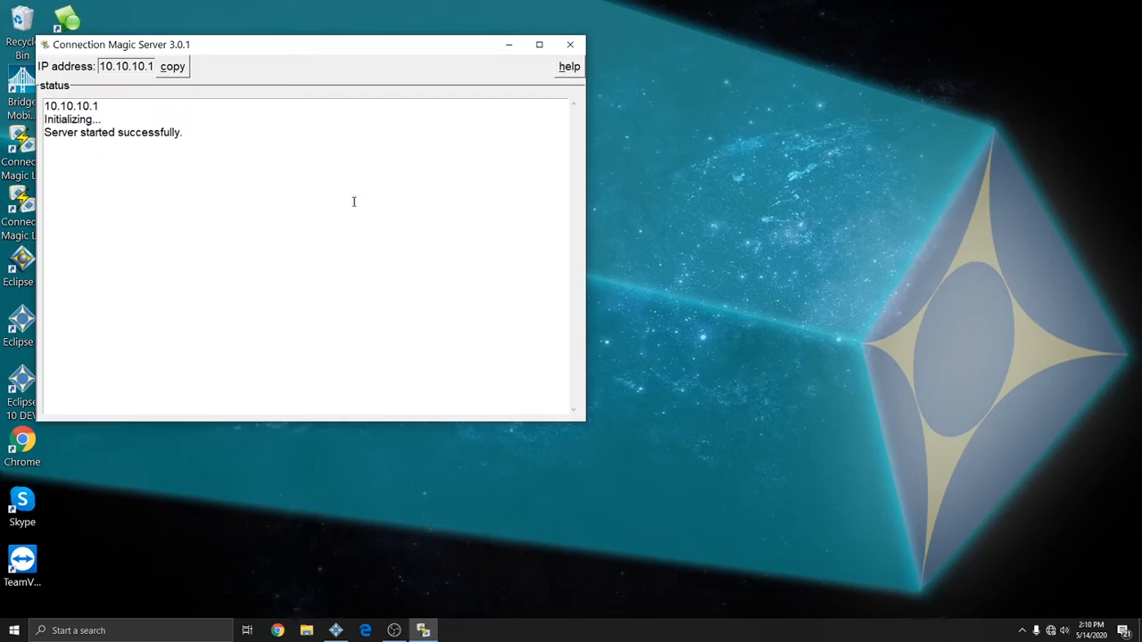
pyautogui.moveTo(208, 136); pyautogui.dragTo(17, 137)
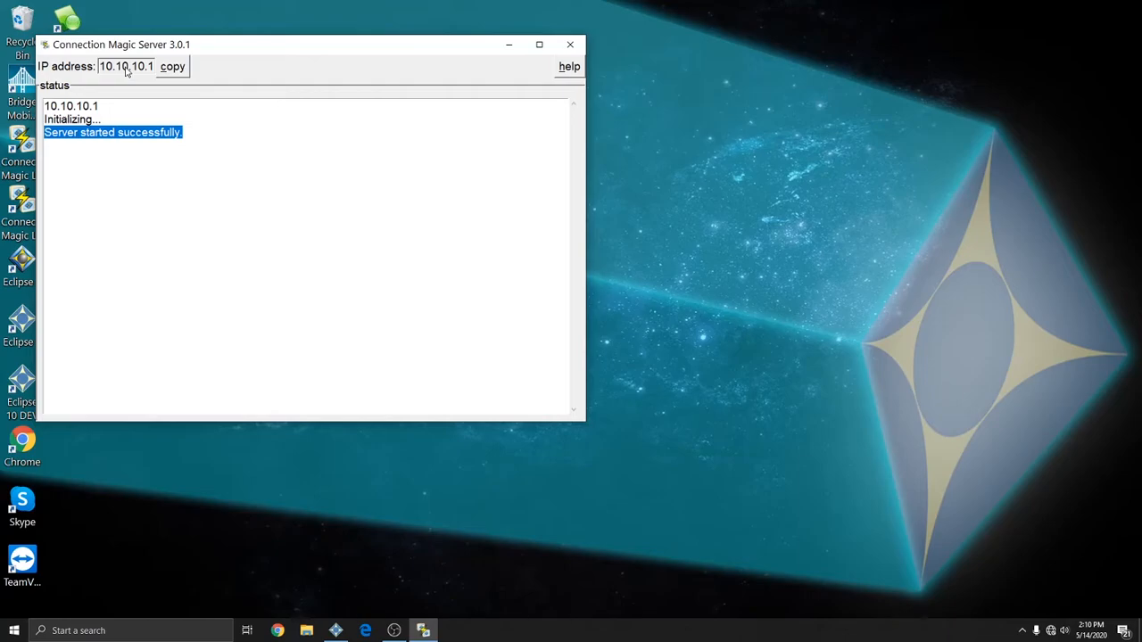
pyautogui.click(170, 128)
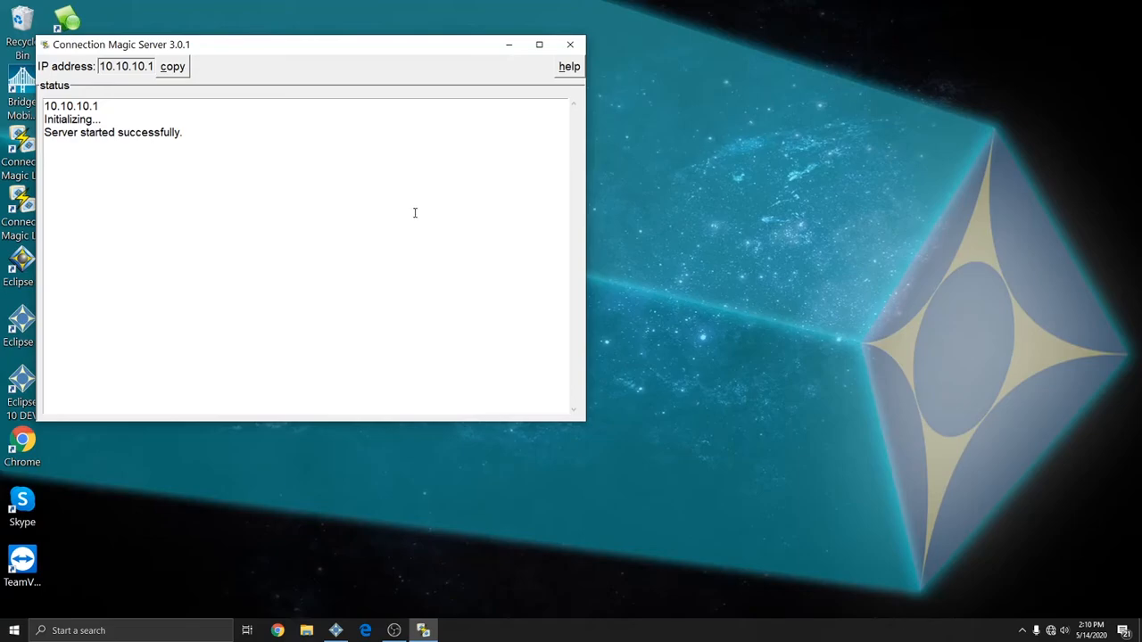
# Minimize the local server window and launch Connection Magic Link, keeping the user name and COM port 20 as input.
pyautogui.click(508, 45)
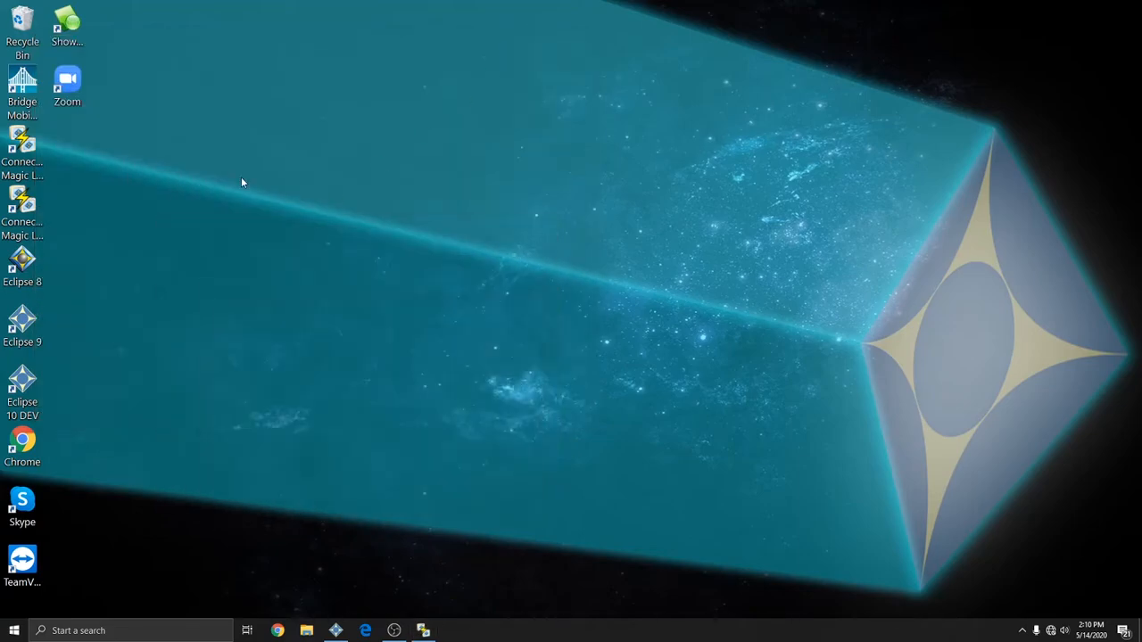
pyautogui.click(27, 211)
pyautogui.doubleClick(26, 211)
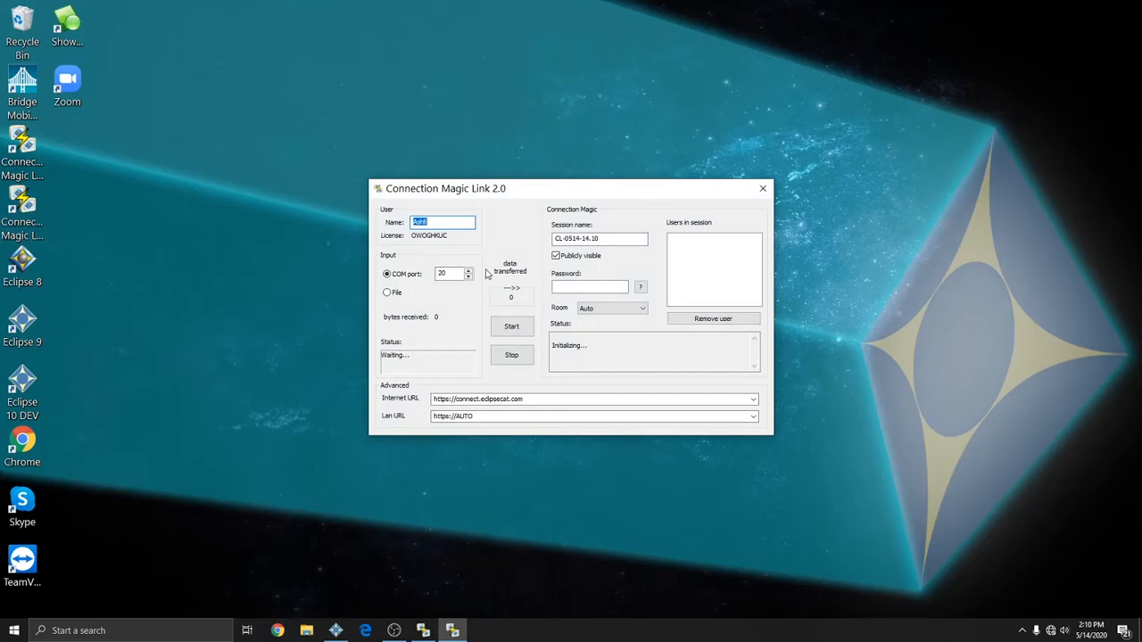
pyautogui.click(449, 222)
pyautogui.doubleClick(450, 274)
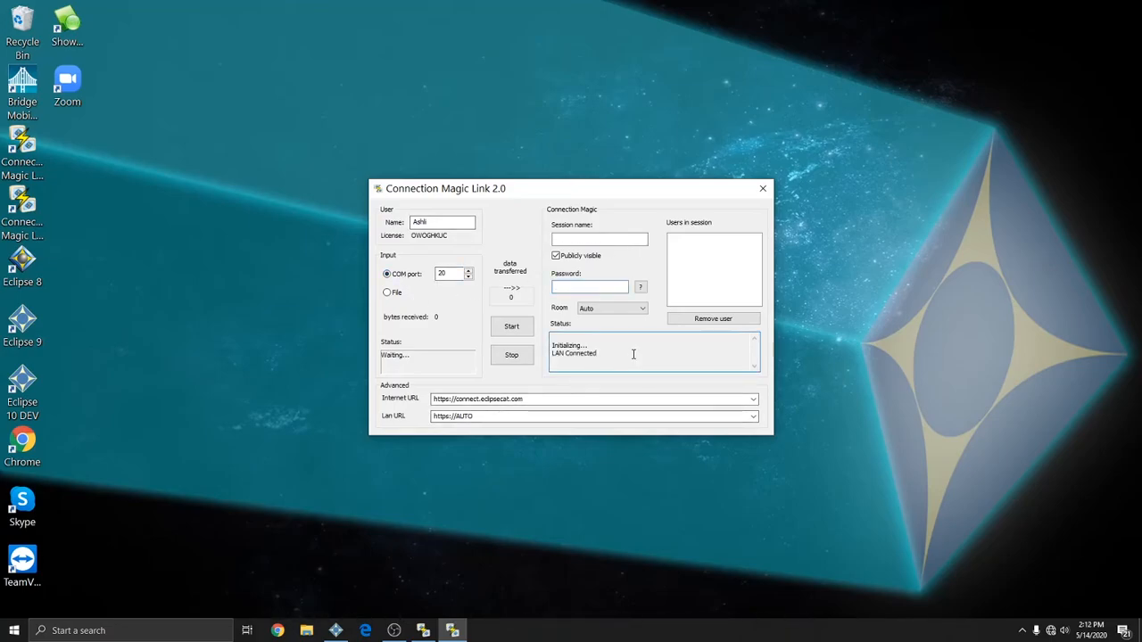
# Name the session CMLink Demo LAN, enter the session password, and keep the room on Auto.
pyautogui.click(593, 241)
pyautogui.click(596, 239)
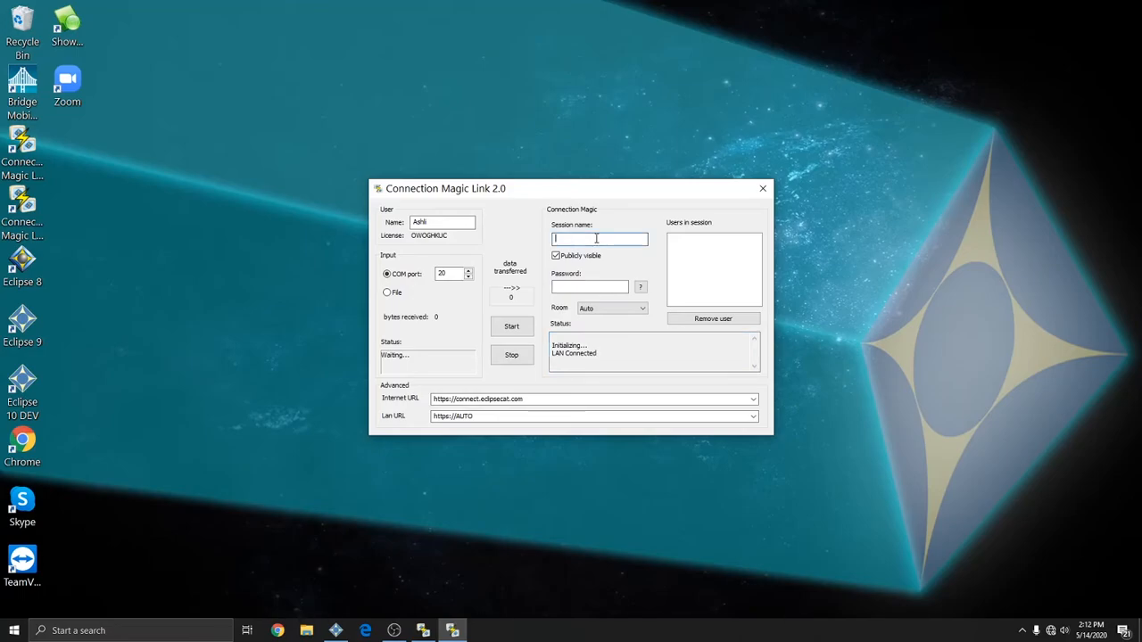
pyautogui.write('CMLink Demo LAN')
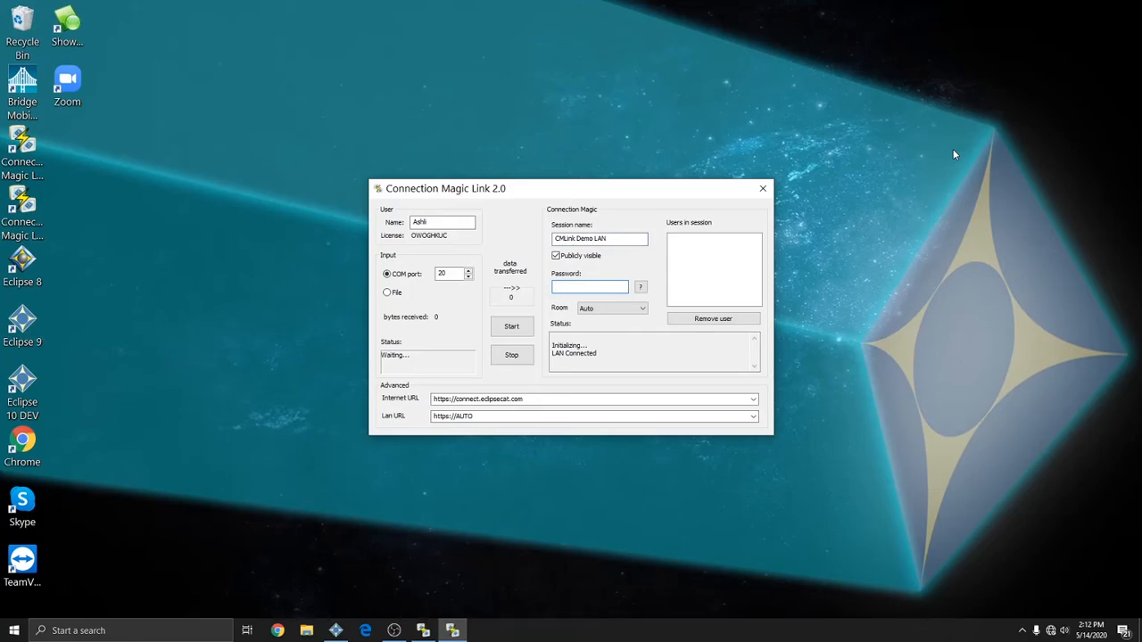
pyautogui.write('•••')
pyautogui.click(642, 310)
pyautogui.click(642, 311)
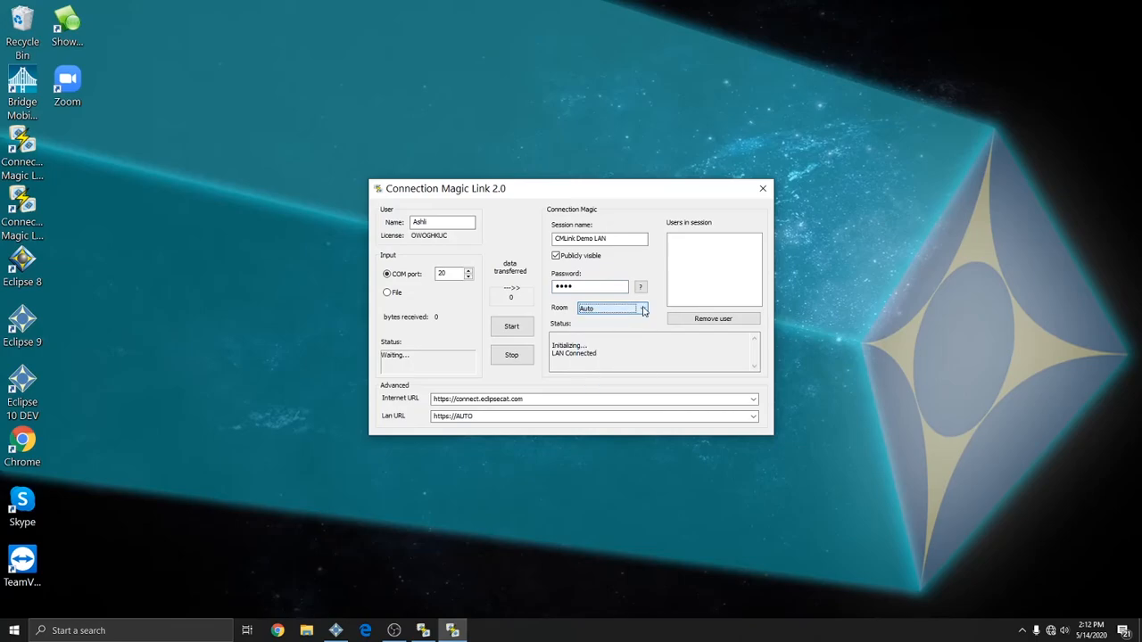
# Start the hosted session and check its room and session name in the Connection Magic status log.
pyautogui.click(511, 328)
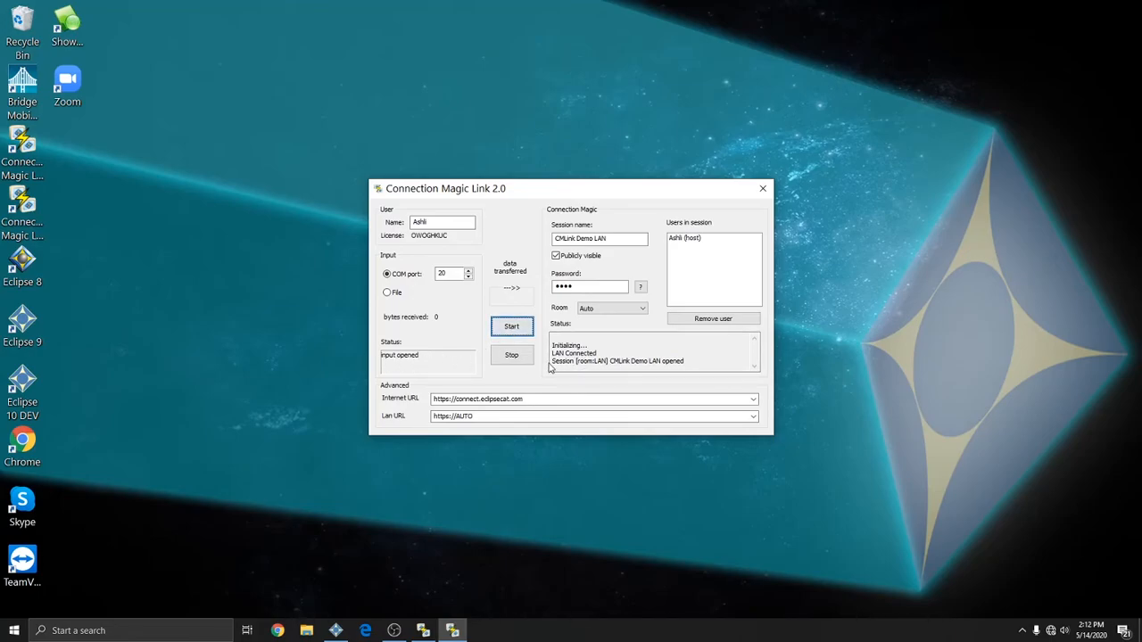
pyautogui.click(552, 363)
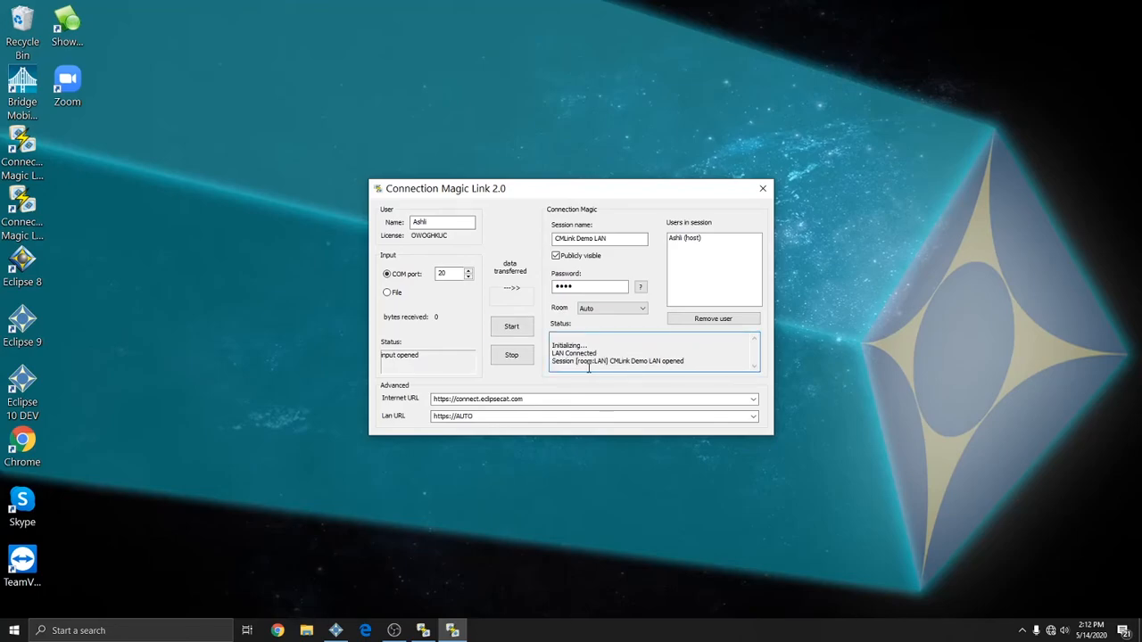
pyautogui.doubleClick(606, 362)
pyautogui.click(605, 362)
pyautogui.moveTo(615, 361); pyautogui.dragTo(661, 361)
pyautogui.click(699, 361)
# Launch Bridge Mobile and connect to the local CMLink Demo LAN session with the session password.
pyautogui.doubleClick(22, 91)
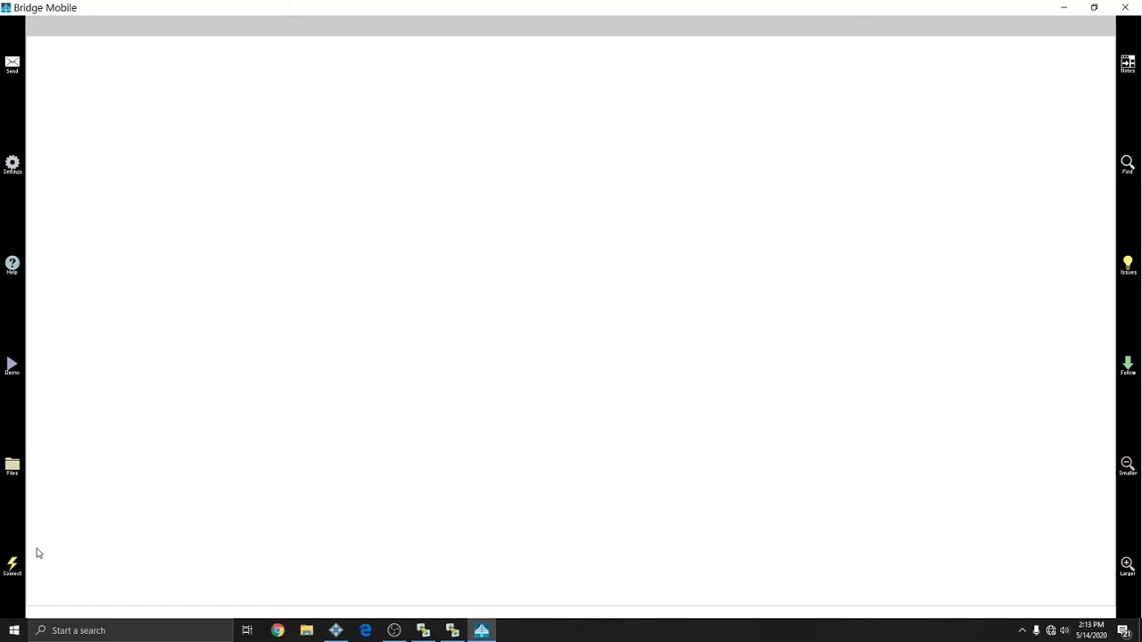
pyautogui.click(12, 570)
pyautogui.click(408, 510)
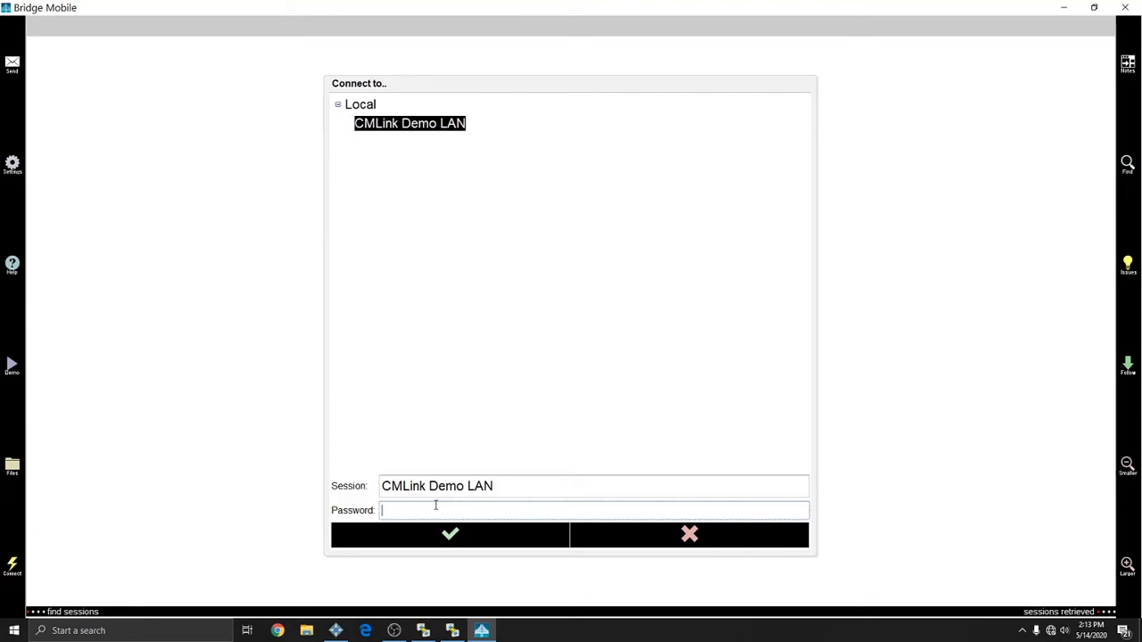
pyautogui.write('••••')
pyautogui.click(434, 542)
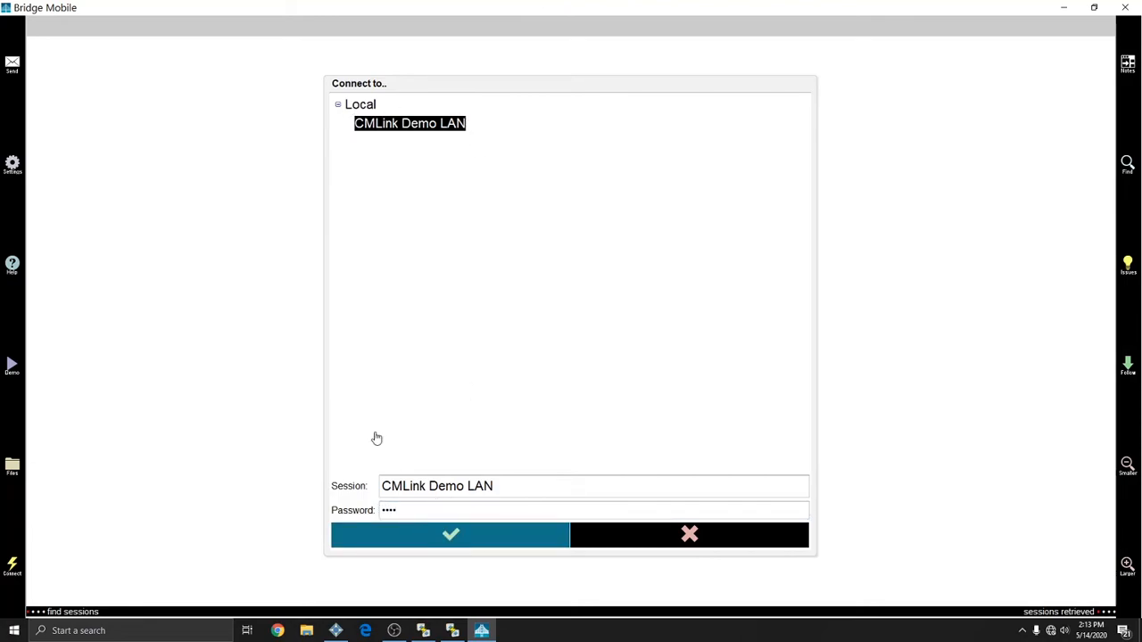
# Switch to Eclipse 9 and check the Bridge Mobile output format in the realtime user settings.
pyautogui.click(336, 631)
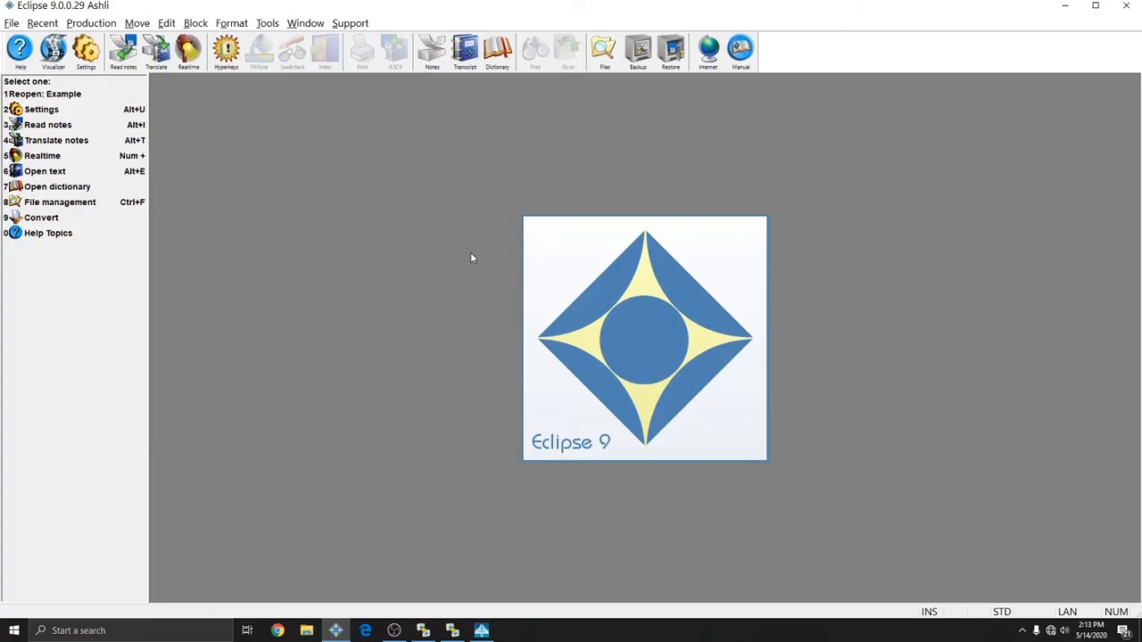
pyautogui.hotkey('alt', 'u')
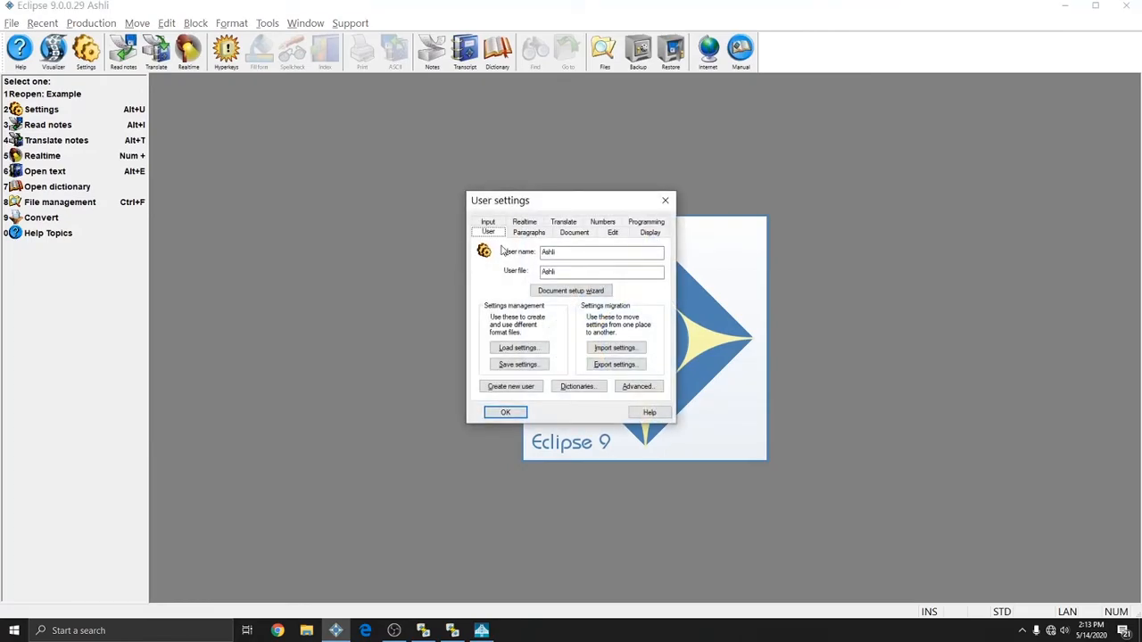
pyautogui.click(526, 230)
pyautogui.click(579, 274)
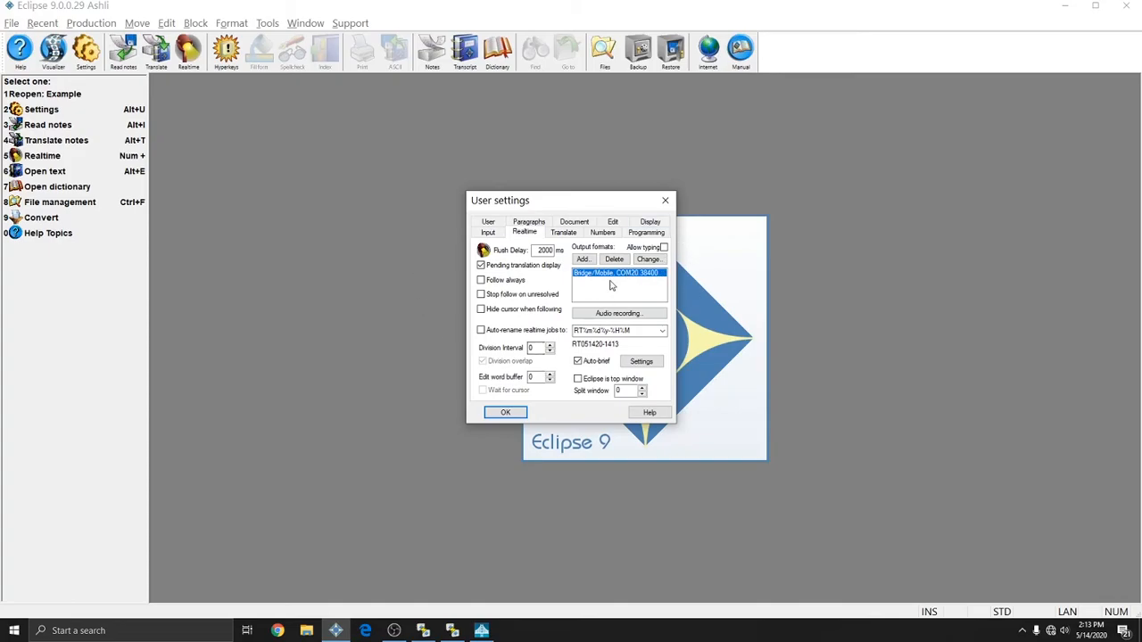
pyautogui.click(664, 199)
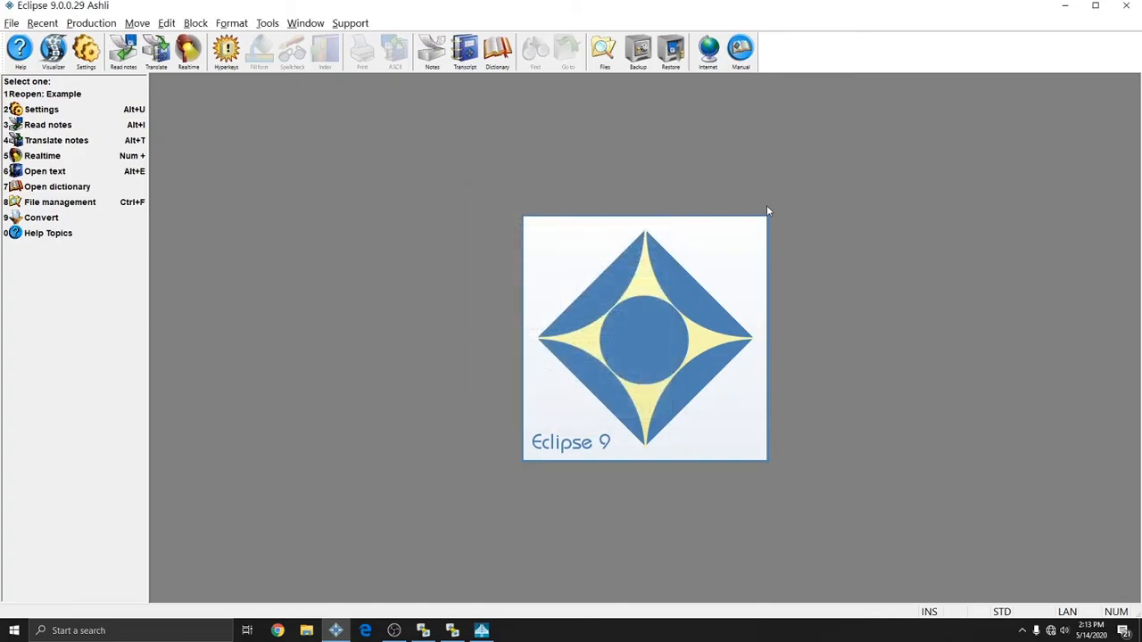
# Start a virtual realtime translation of the Example.not notes file.
pyautogui.hotkey('alt', 't')
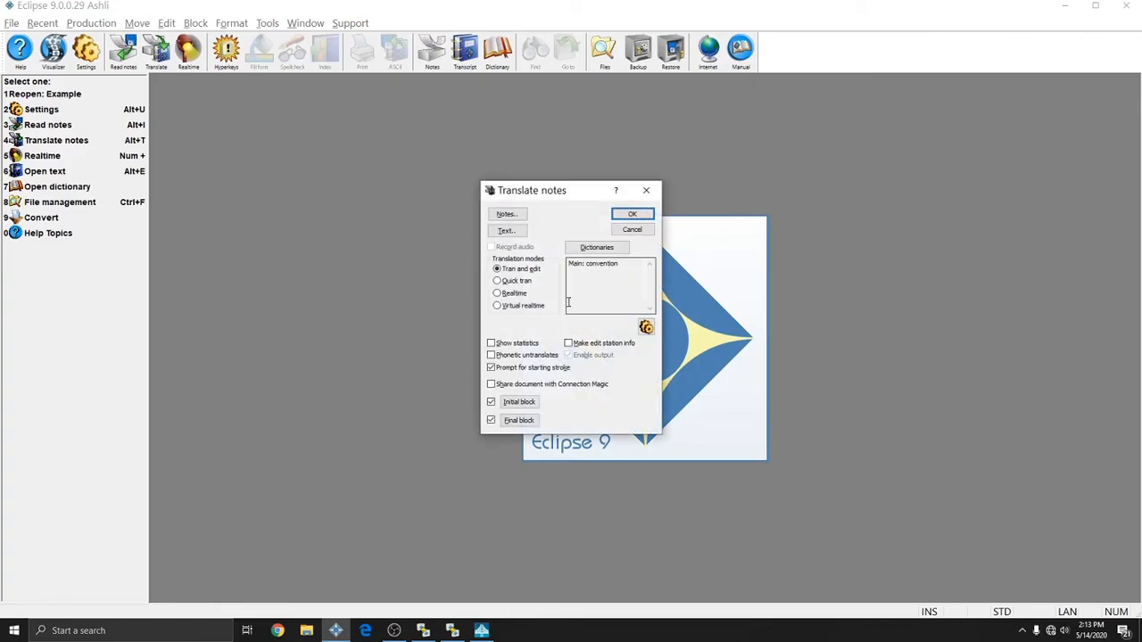
pyautogui.click(528, 308)
pyautogui.click(510, 216)
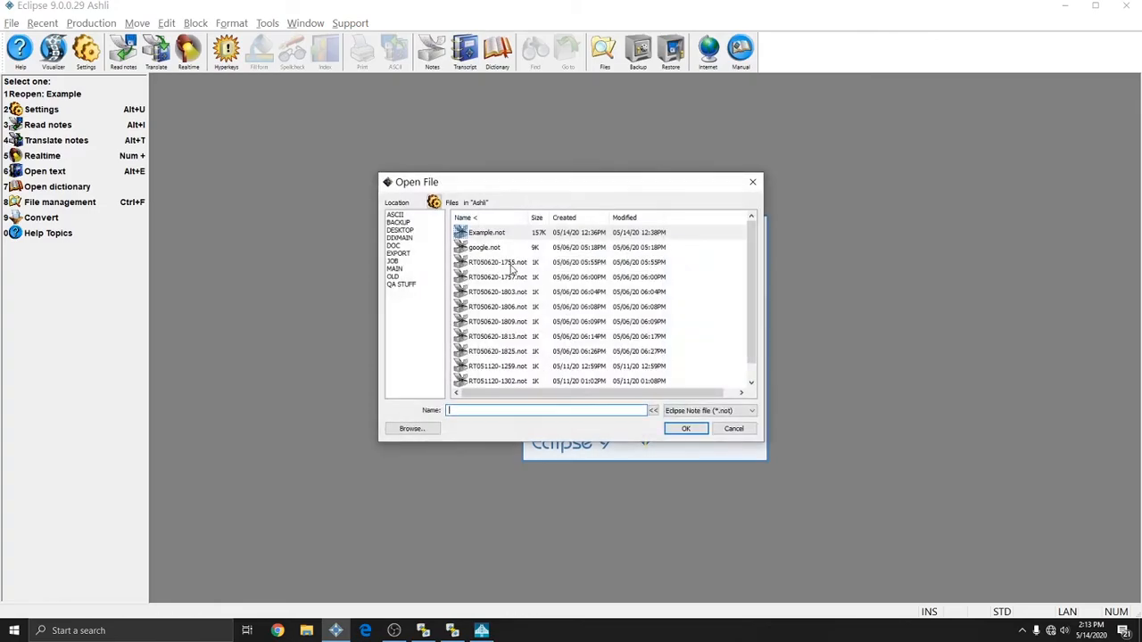
pyautogui.doubleClick(472, 232)
pyautogui.click(624, 215)
pyautogui.click(531, 325)
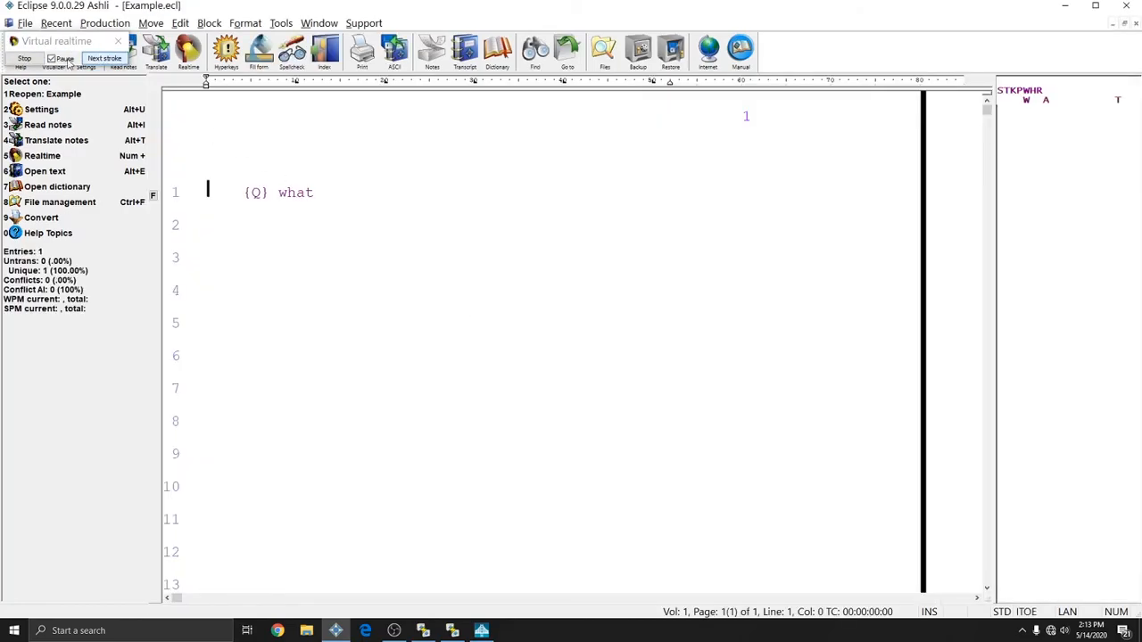
# Run the virtual realtime translation briefly and view the transcript feed in Bridge Mobile, then minimize Bridge Mobile.
pyautogui.click(481, 631)
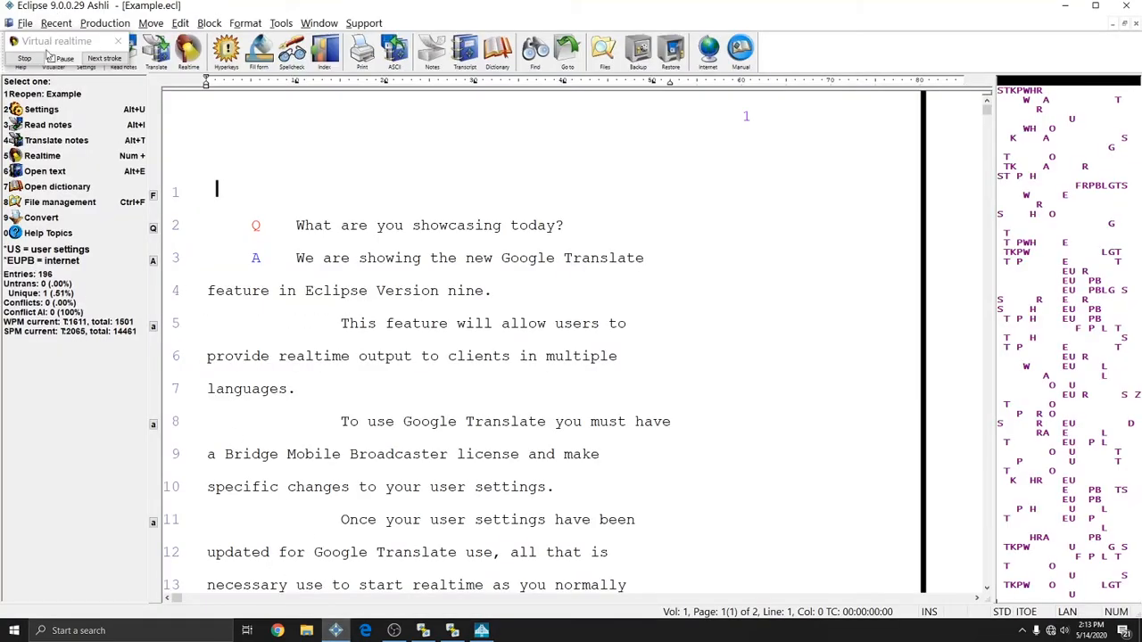
pyautogui.hotkey('alt', 'Tab')
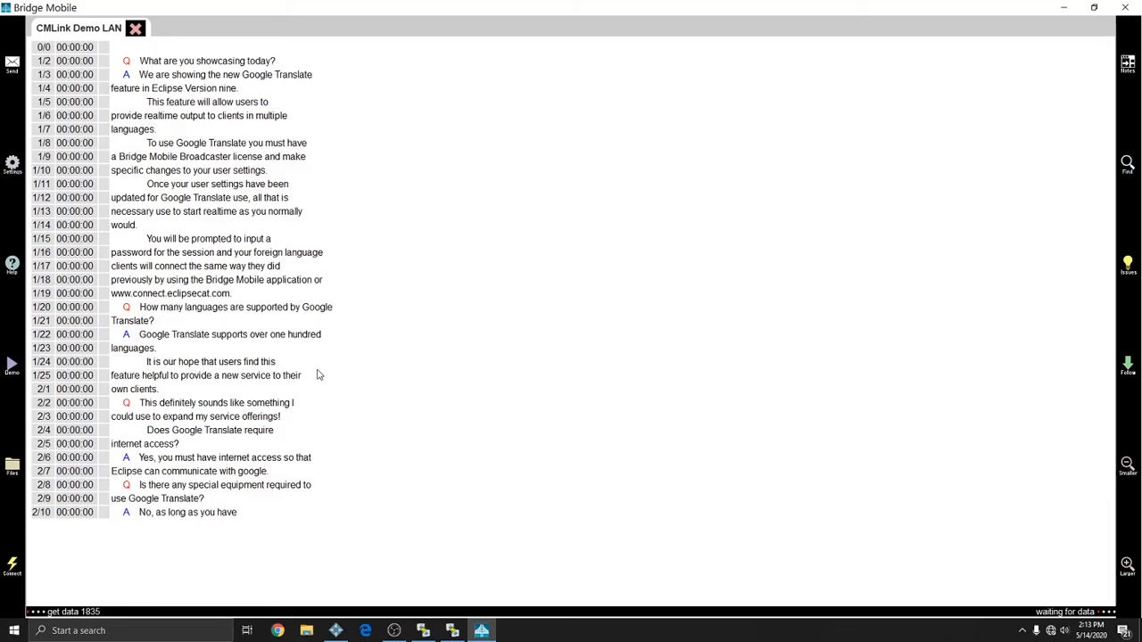
pyautogui.click(1062, 7)
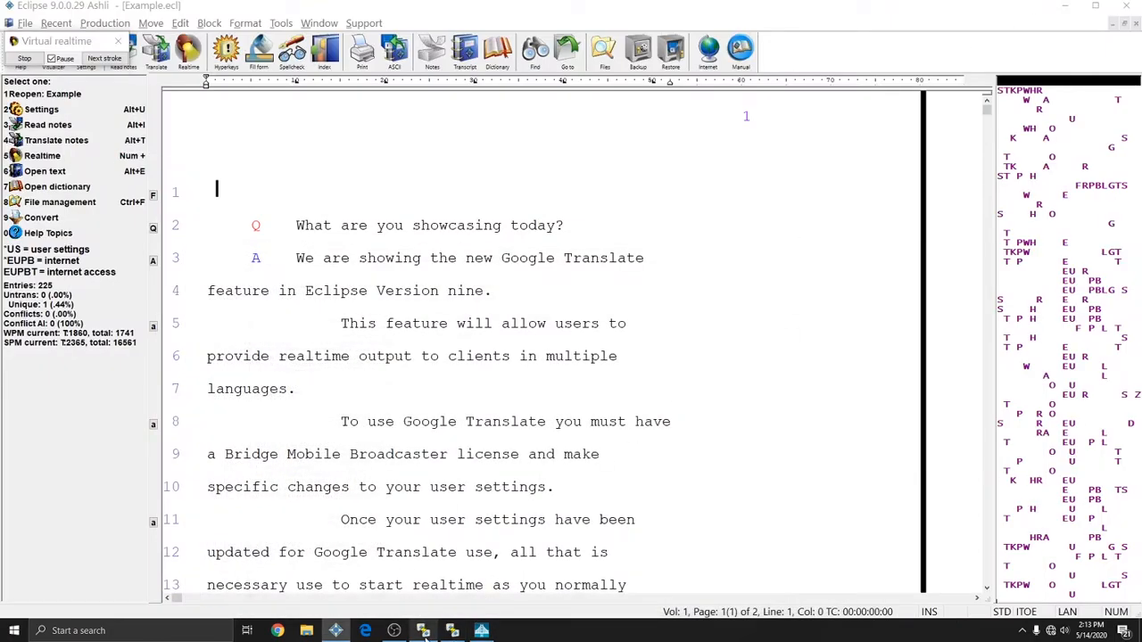
# Bring up the Connection Magic Server window and open Edge in a smaller window beside it.
pyautogui.click(423, 631)
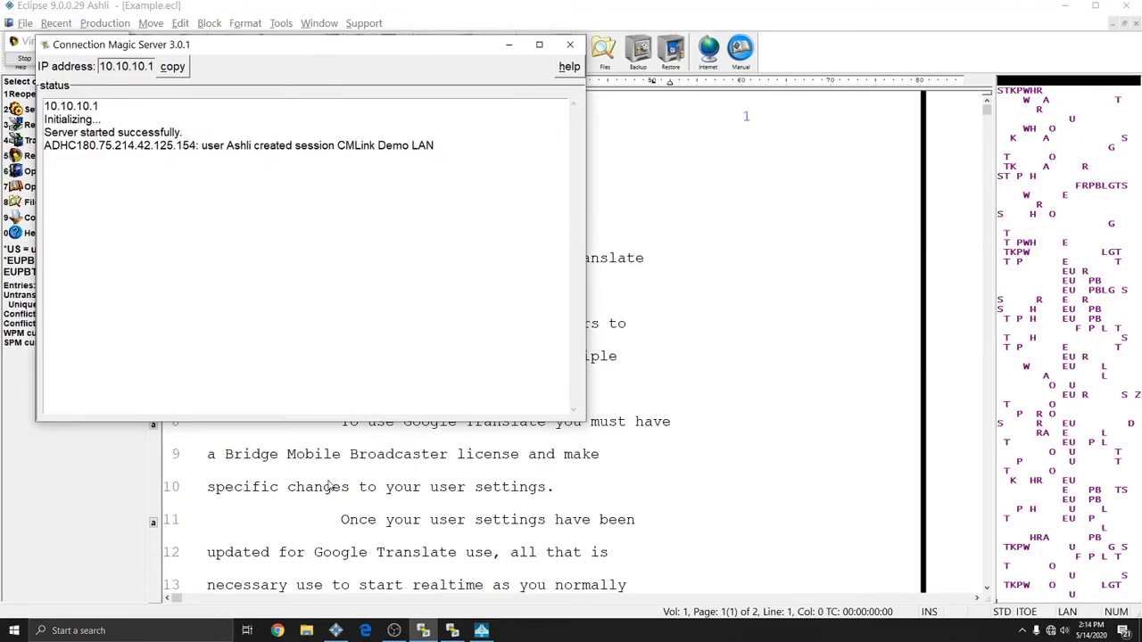
pyautogui.click(369, 627)
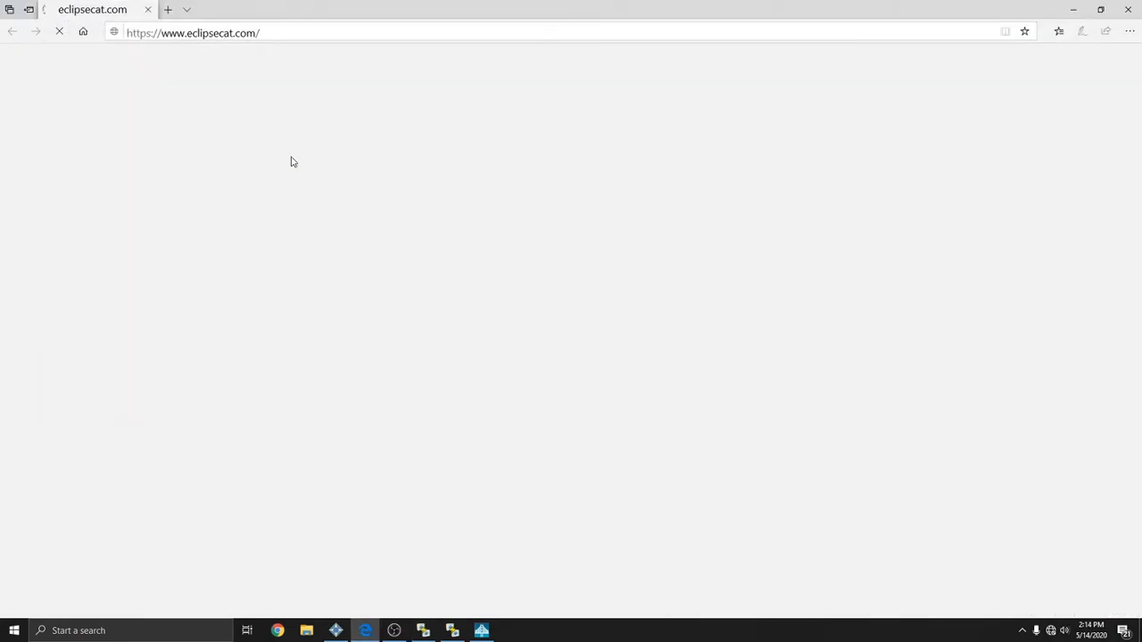
pyautogui.moveTo(259, 10); pyautogui.dragTo(656, 39)
pyautogui.click(684, 56)
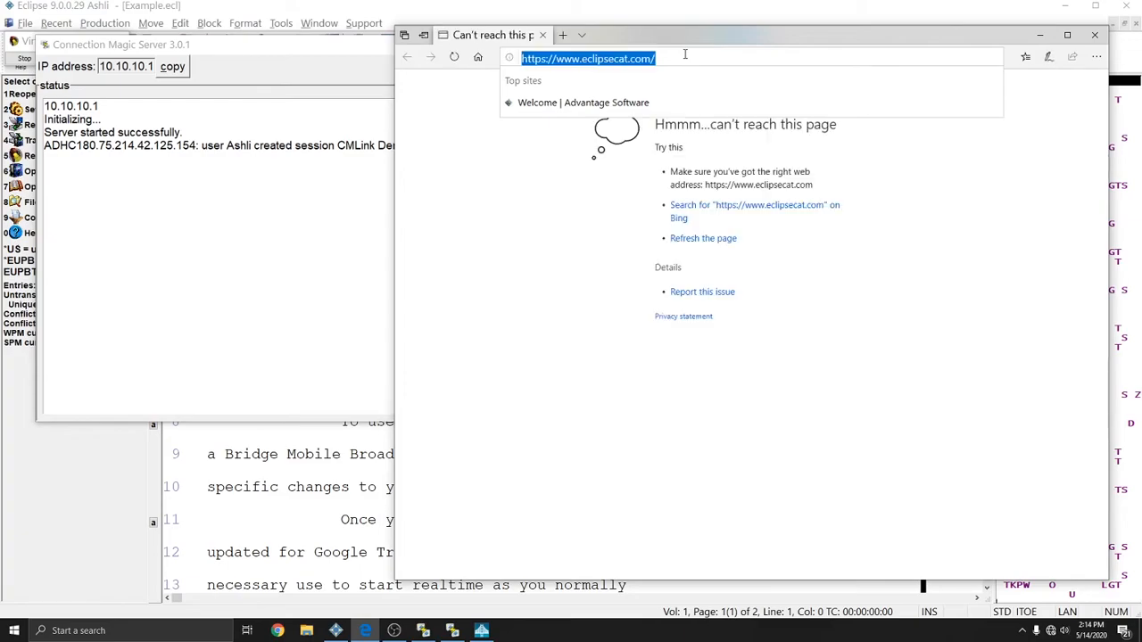
pyautogui.click(765, 169)
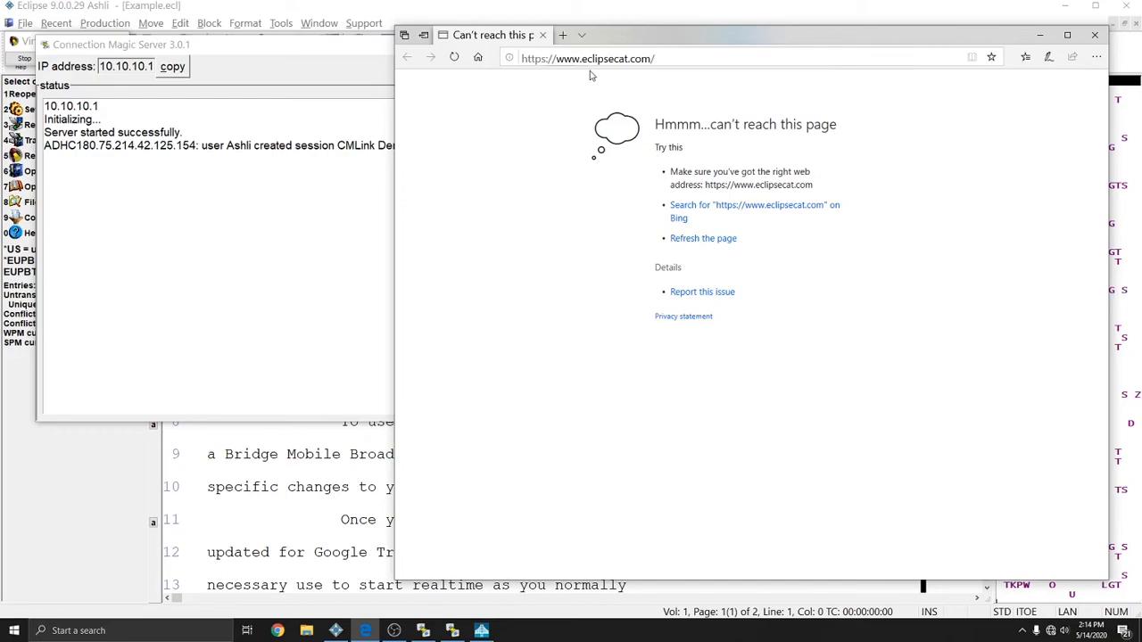
# Go to 10.10.10.1/bridge in Edge to load the browser version of Bridge Mobile from the local server.
pyautogui.click(693, 53)
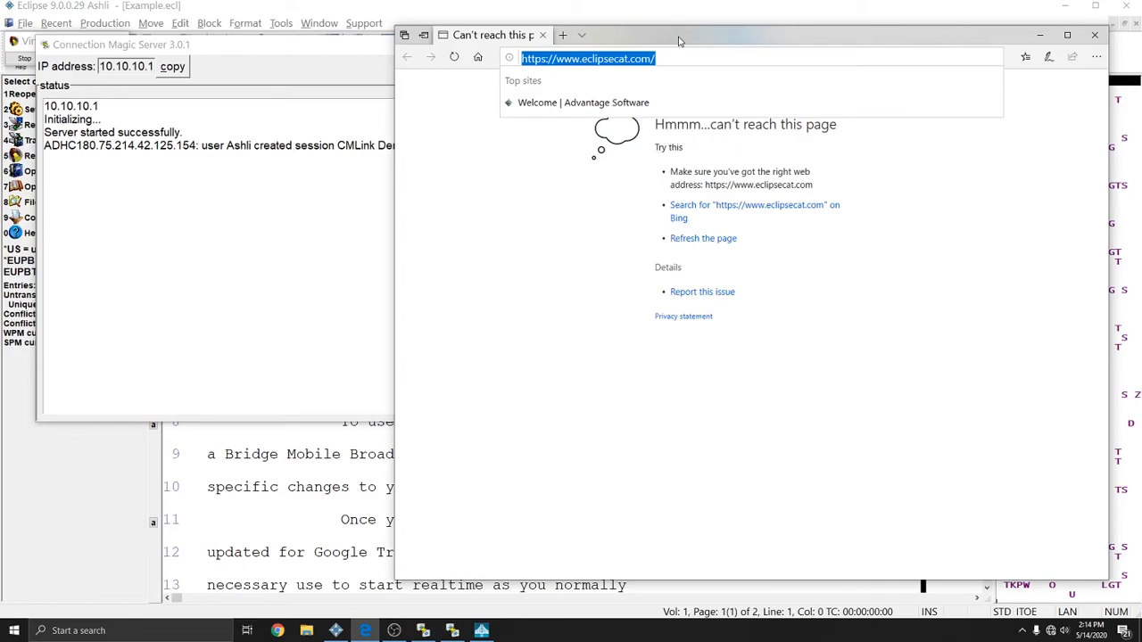
pyautogui.write('10.10.10')
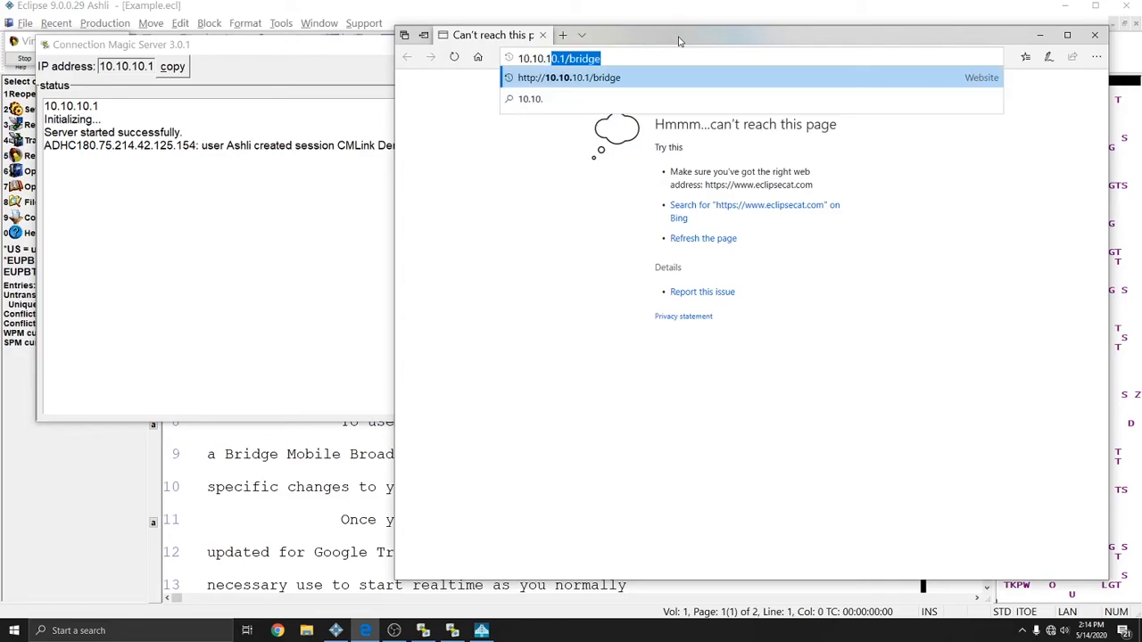
pyautogui.write('.1/bridge')
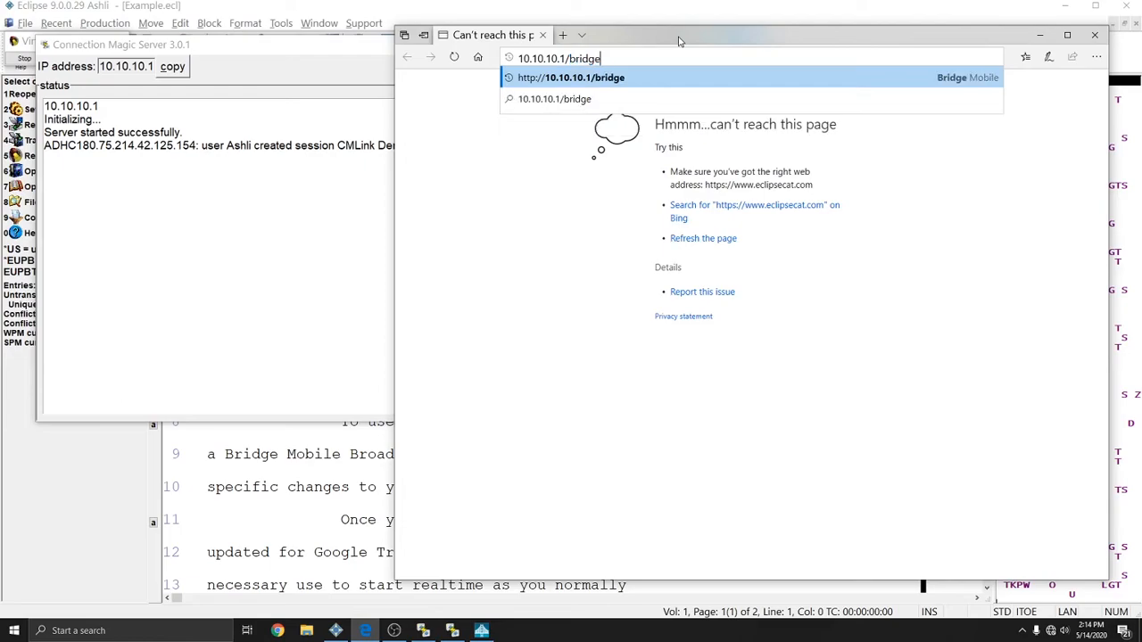
pyautogui.press('Return')
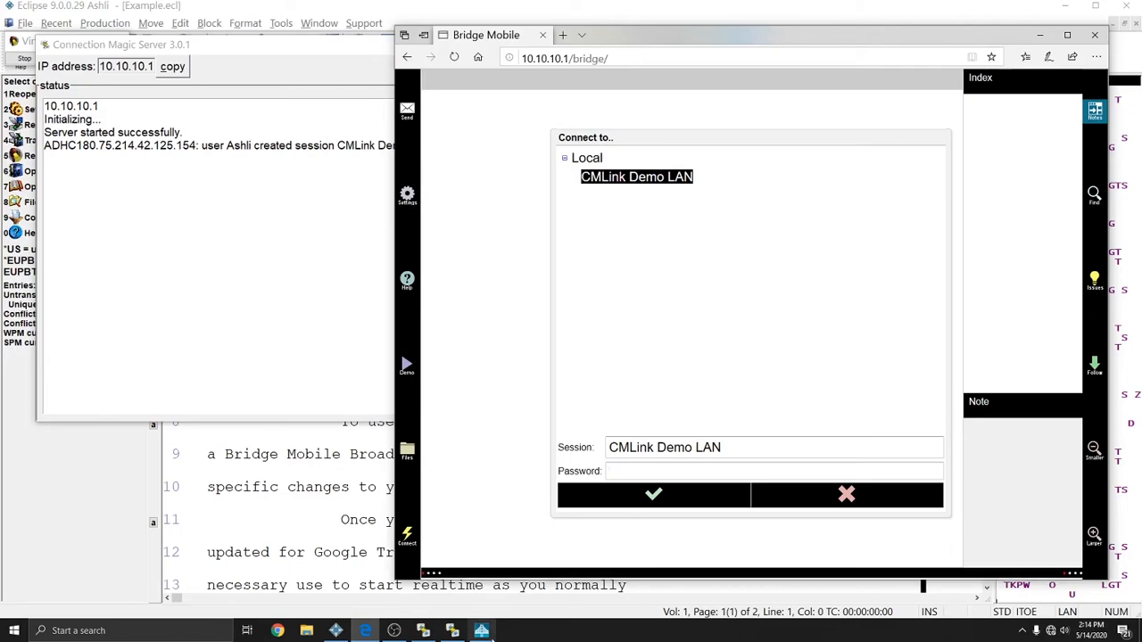
# Glance at the Bridge Mobile desktop app, then join CMLink Demo LAN from the browser with the session password.
pyautogui.click(482, 630)
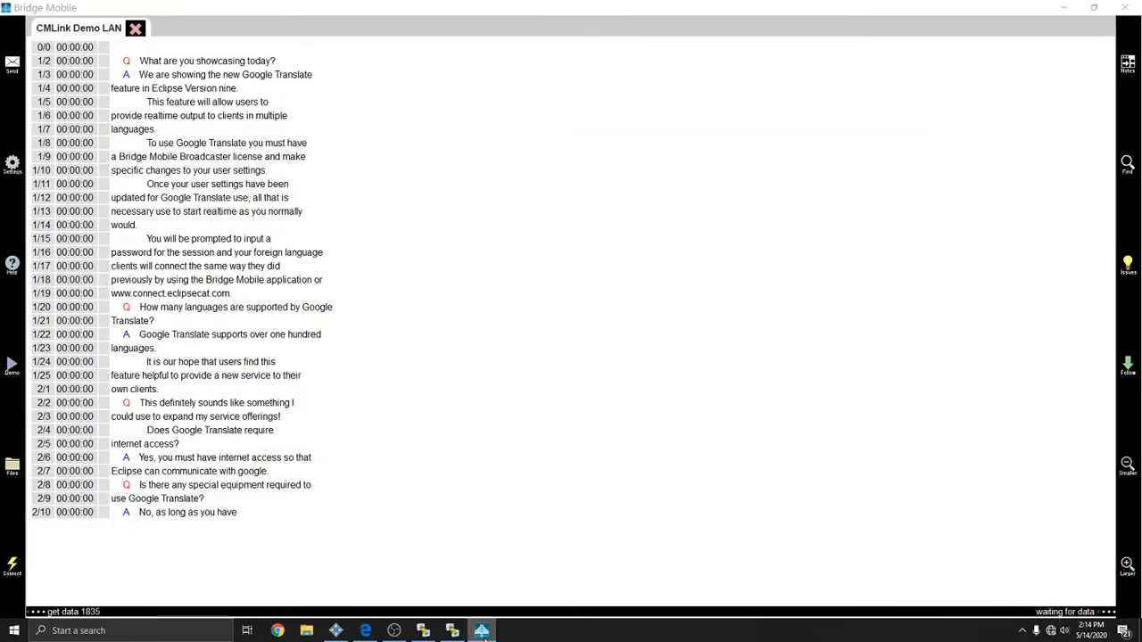
pyautogui.click(482, 631)
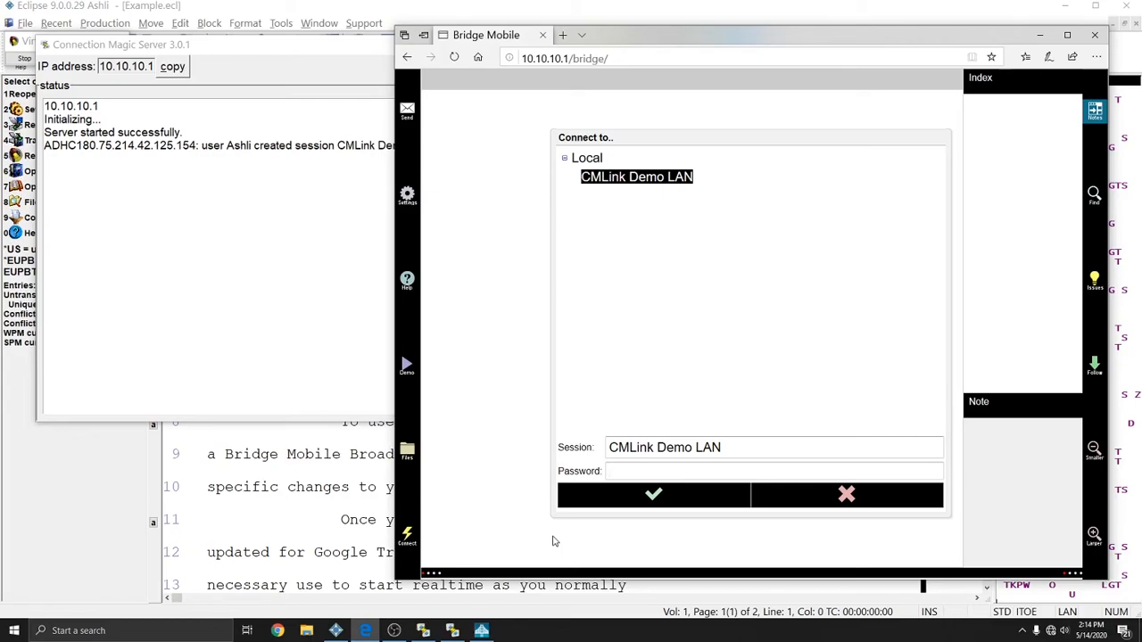
pyautogui.click(663, 497)
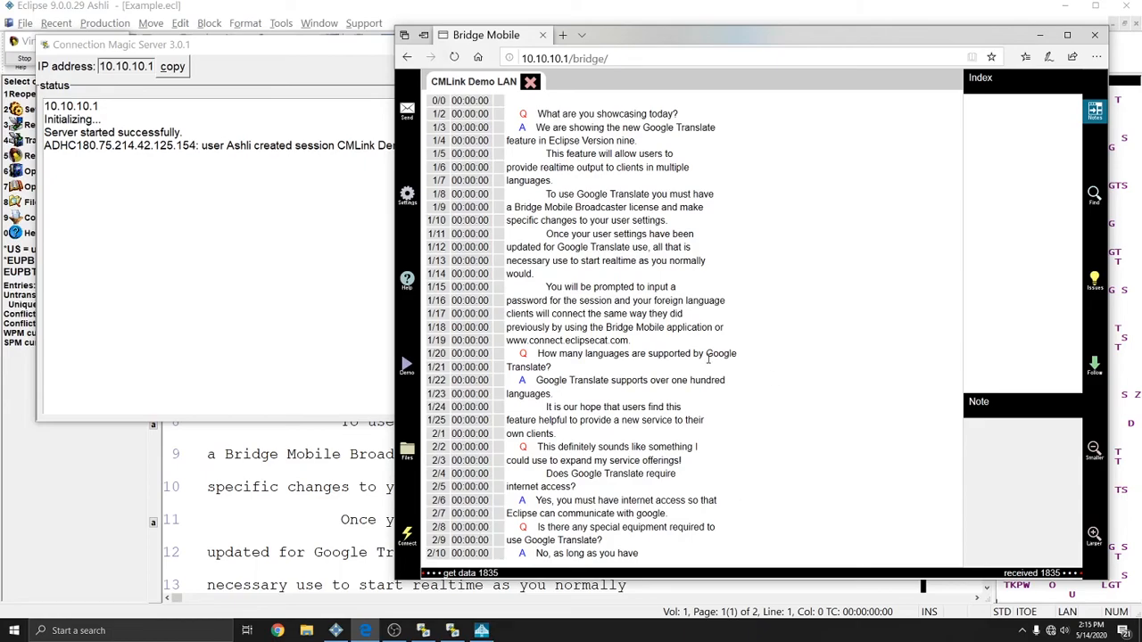
# Unpause the virtual realtime translation in Eclipse and watch the transcript feed in the browser version of Bridge Mobile.
pyautogui.click(301, 507)
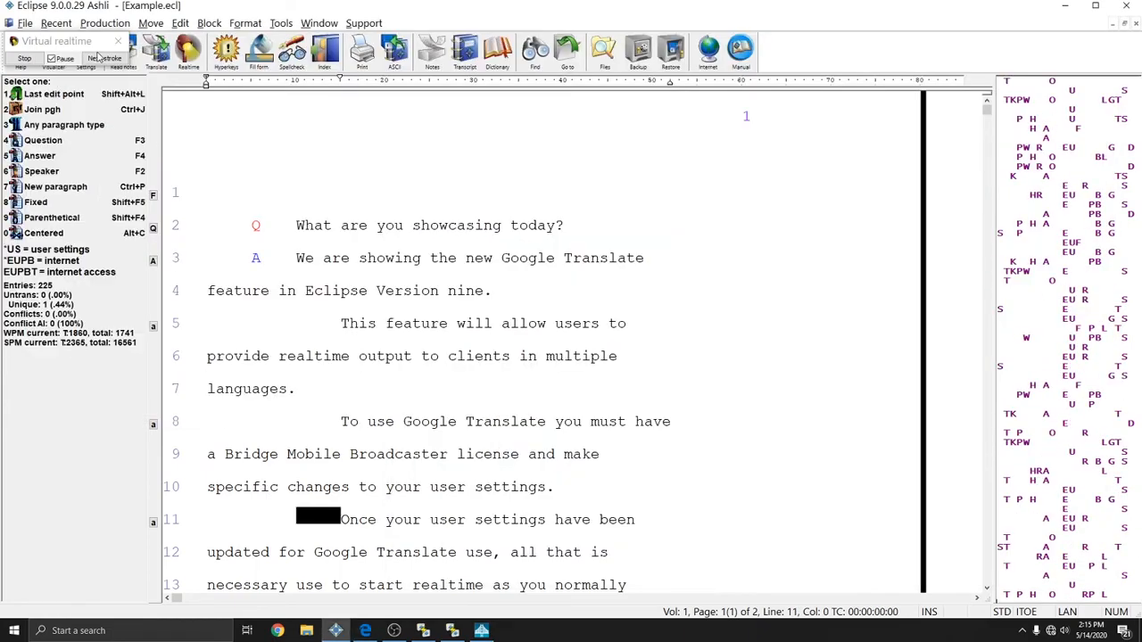
pyautogui.click(52, 59)
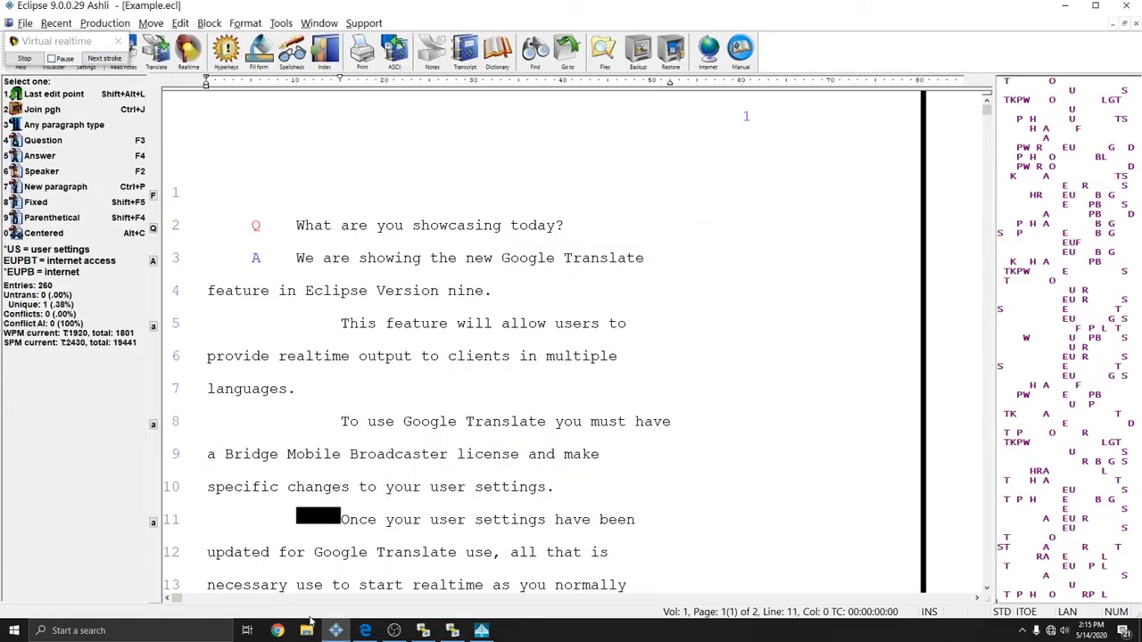
pyautogui.click(365, 631)
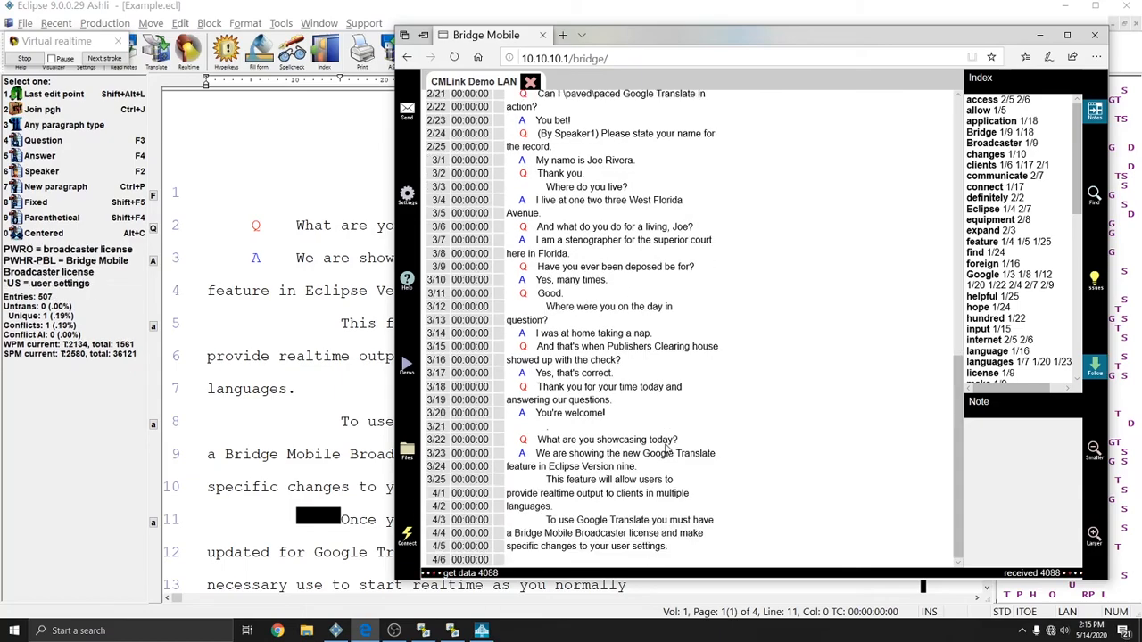
# View the transcript feed in the Bridge Mobile desktop app and close both the app and its browser version in Edge.
pyautogui.click(481, 631)
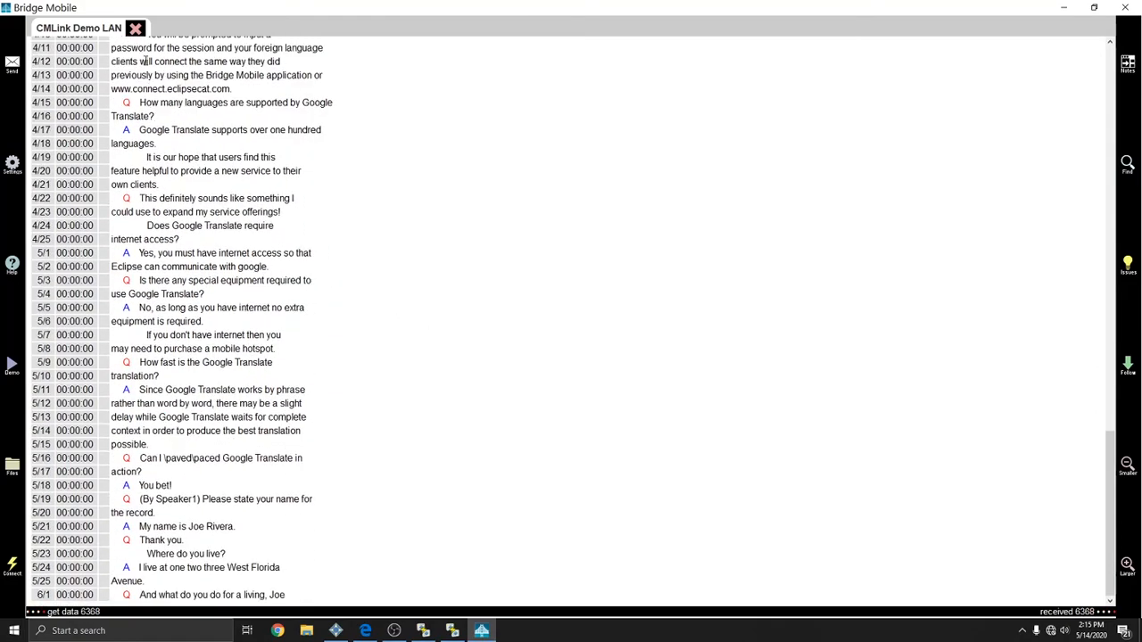
pyautogui.click(1124, 9)
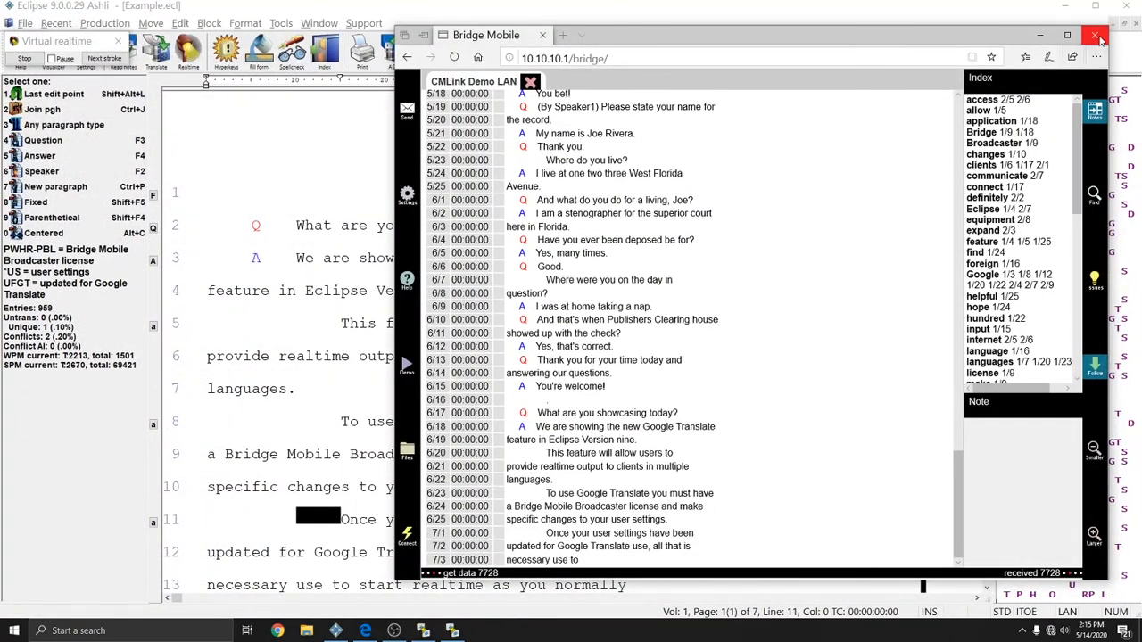
pyautogui.click(1097, 35)
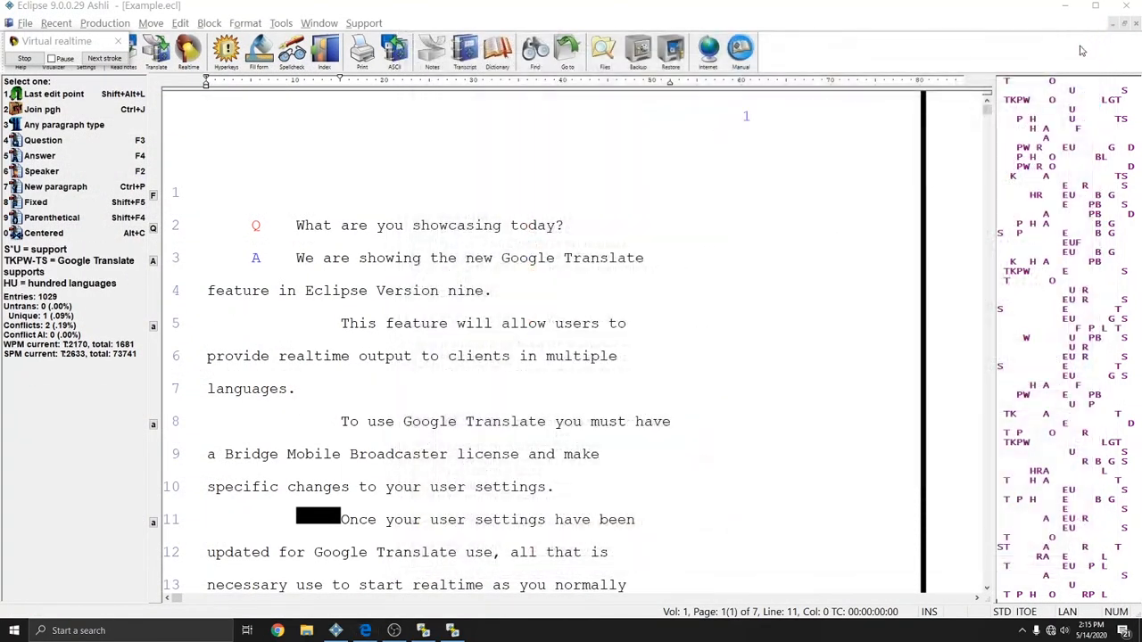
# Check the FileHubPlus-4182 Wi-Fi connection in the network list and the session status in the Connection Magic Server window.
pyautogui.click(458, 419)
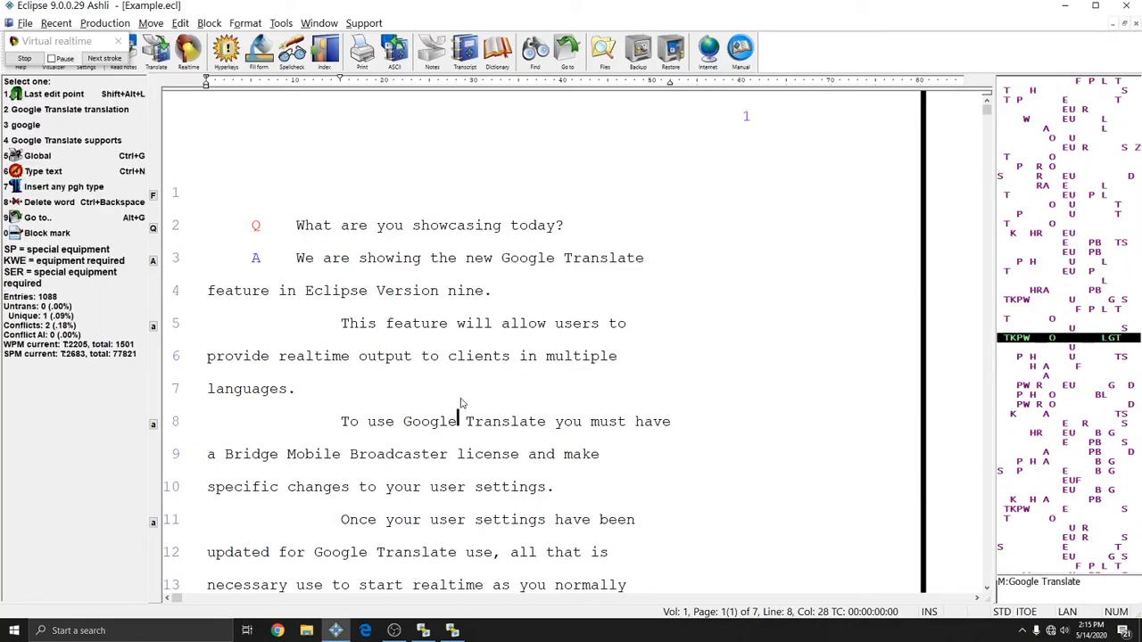
pyautogui.click(1051, 630)
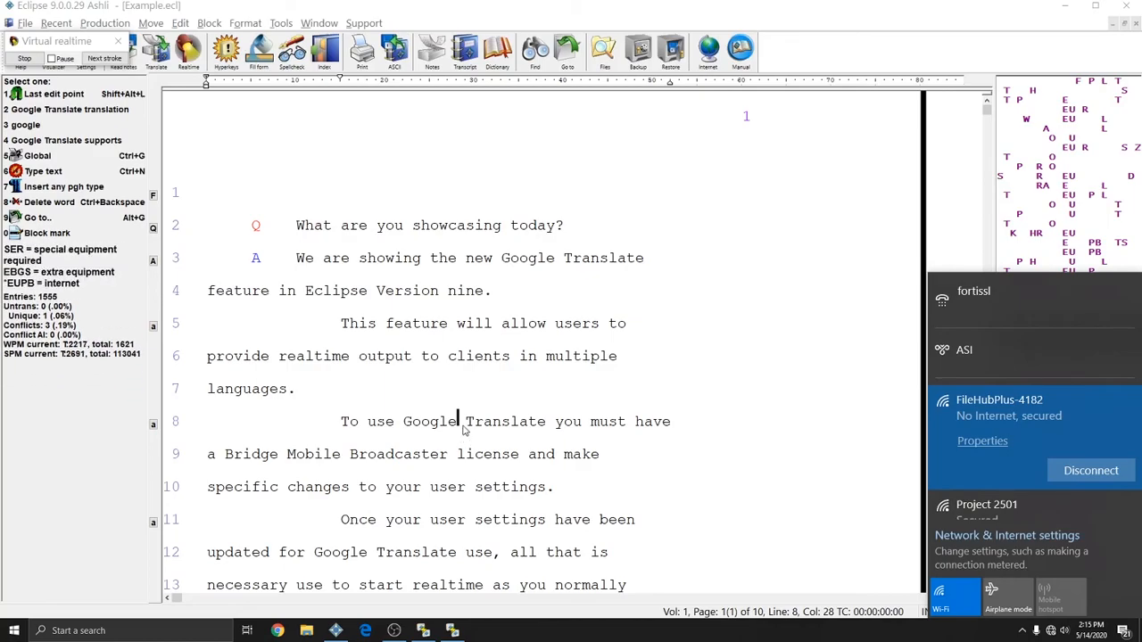
pyautogui.click(463, 429)
pyautogui.click(423, 630)
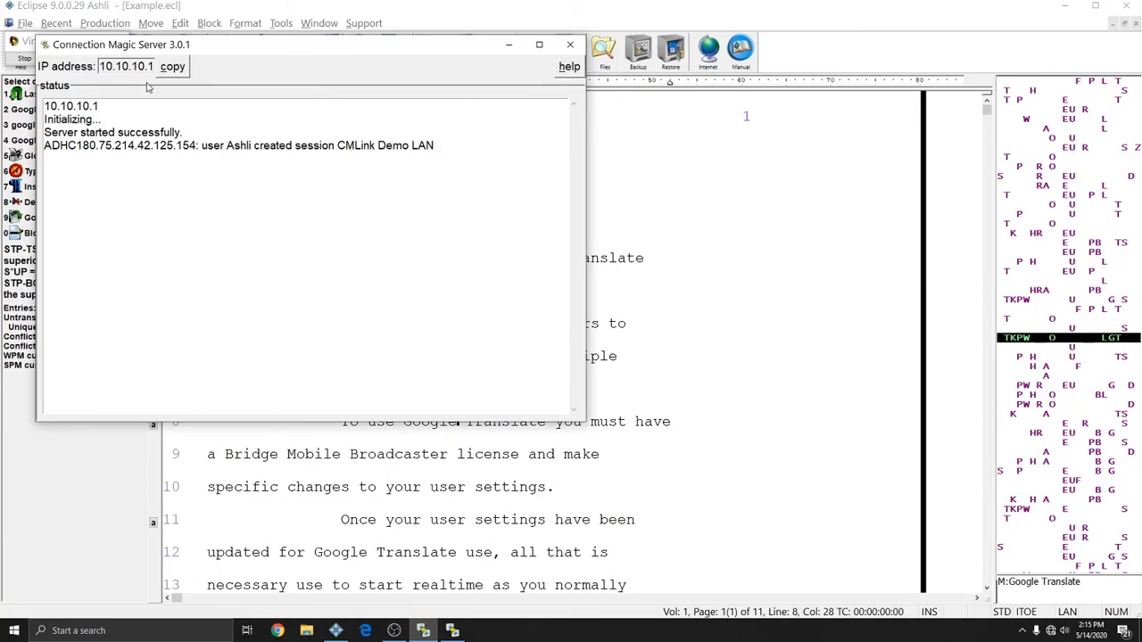
# Return to Eclipse, stop the translation in progress and close the Example document.
pyautogui.click(415, 518)
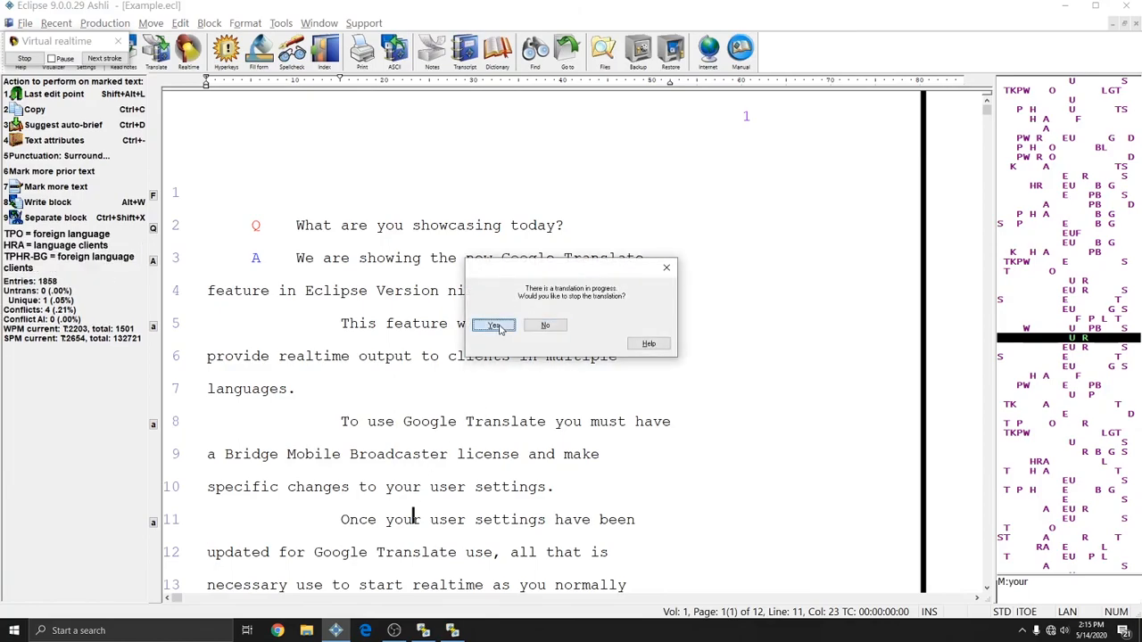
pyautogui.click(486, 326)
pyautogui.click(600, 348)
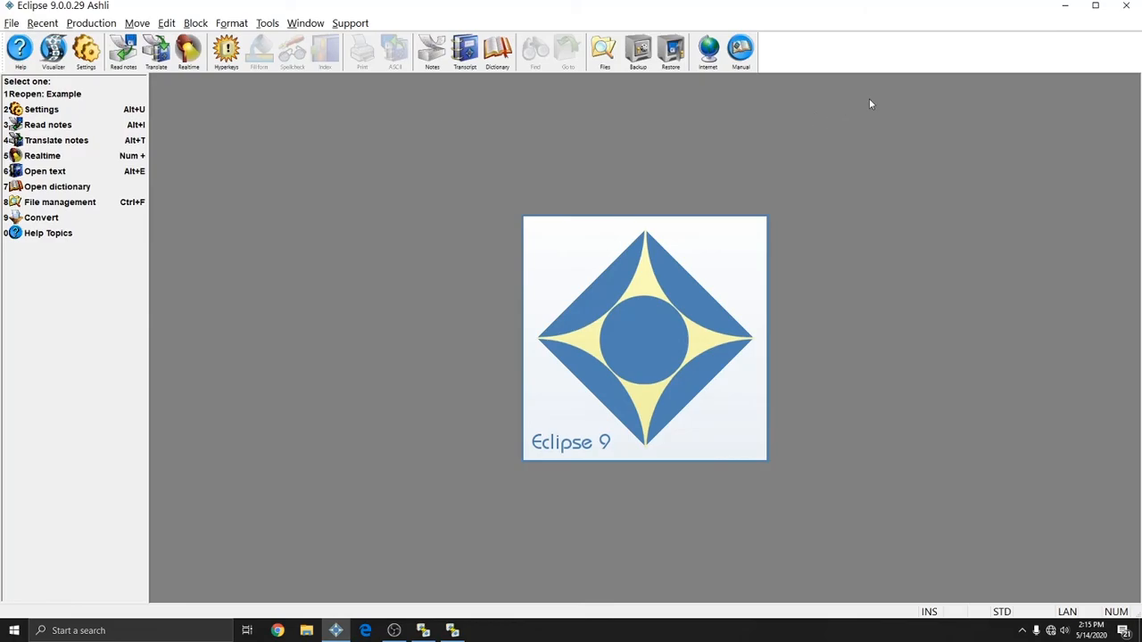
# Shut down Eclipse, Connection Magic Link and Connection Magic Server.
pyautogui.click(1126, 5)
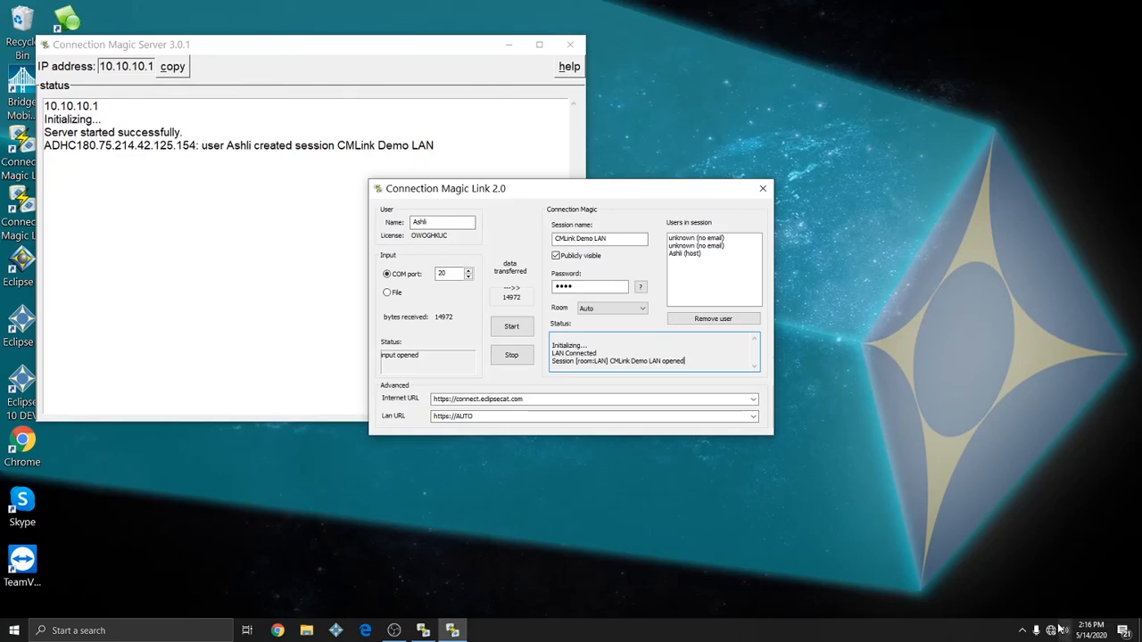
pyautogui.click(763, 188)
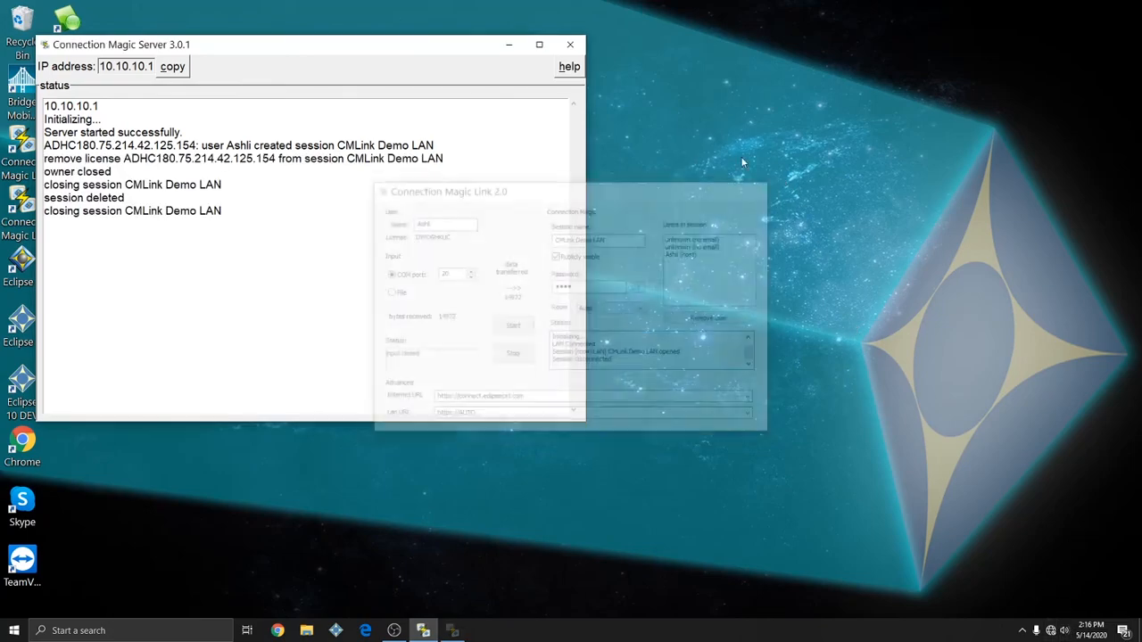
pyautogui.click(570, 45)
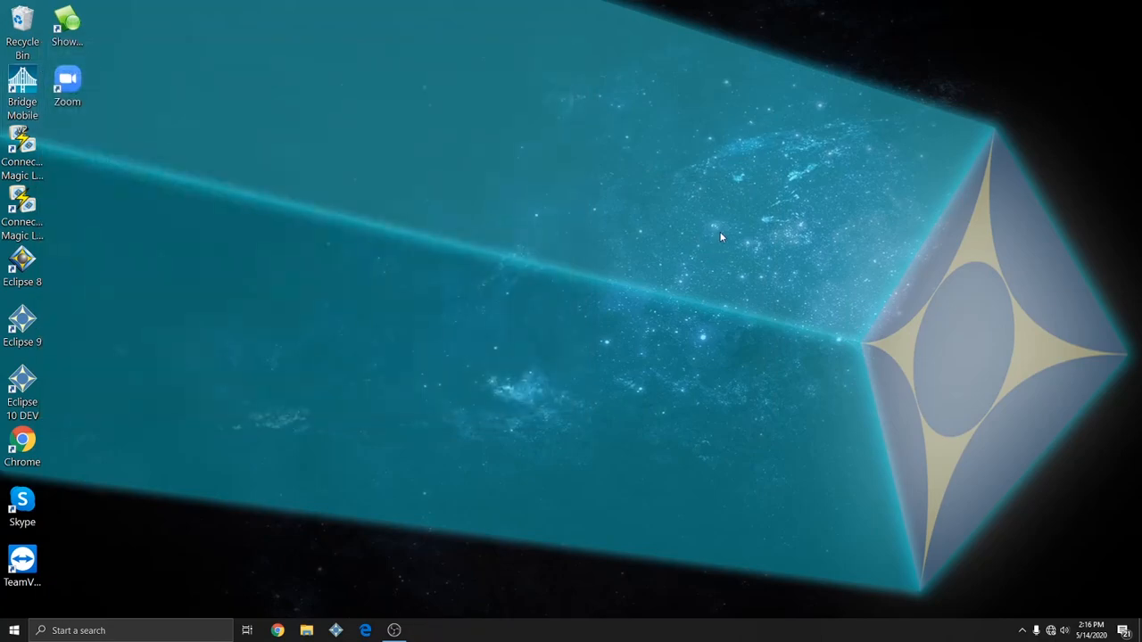